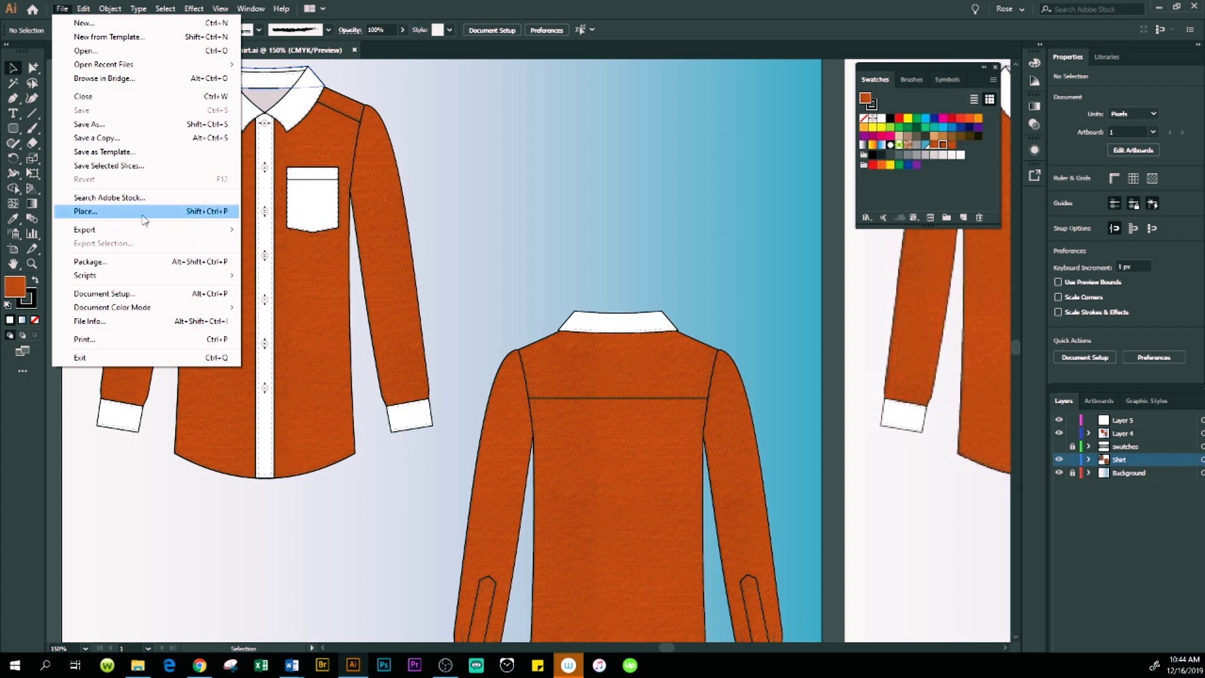
{"action": "mouse_move", "coordinate": [156, 229]}
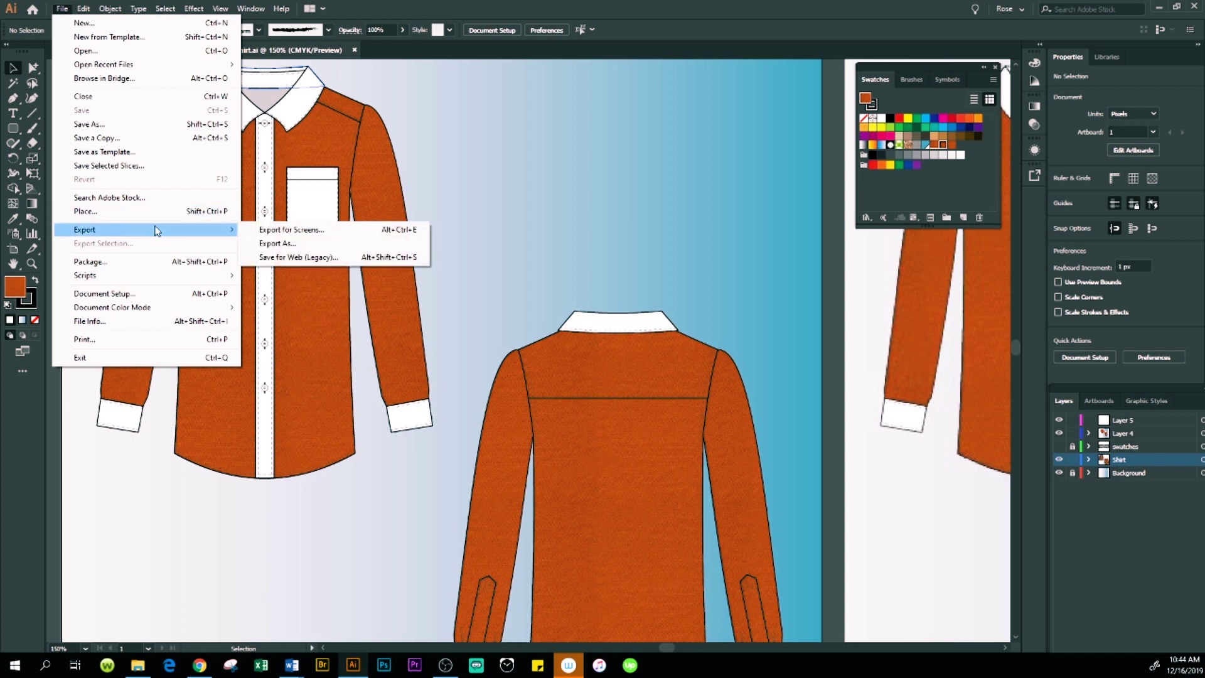
{"action": "left_click", "coordinate": [269, 243]}
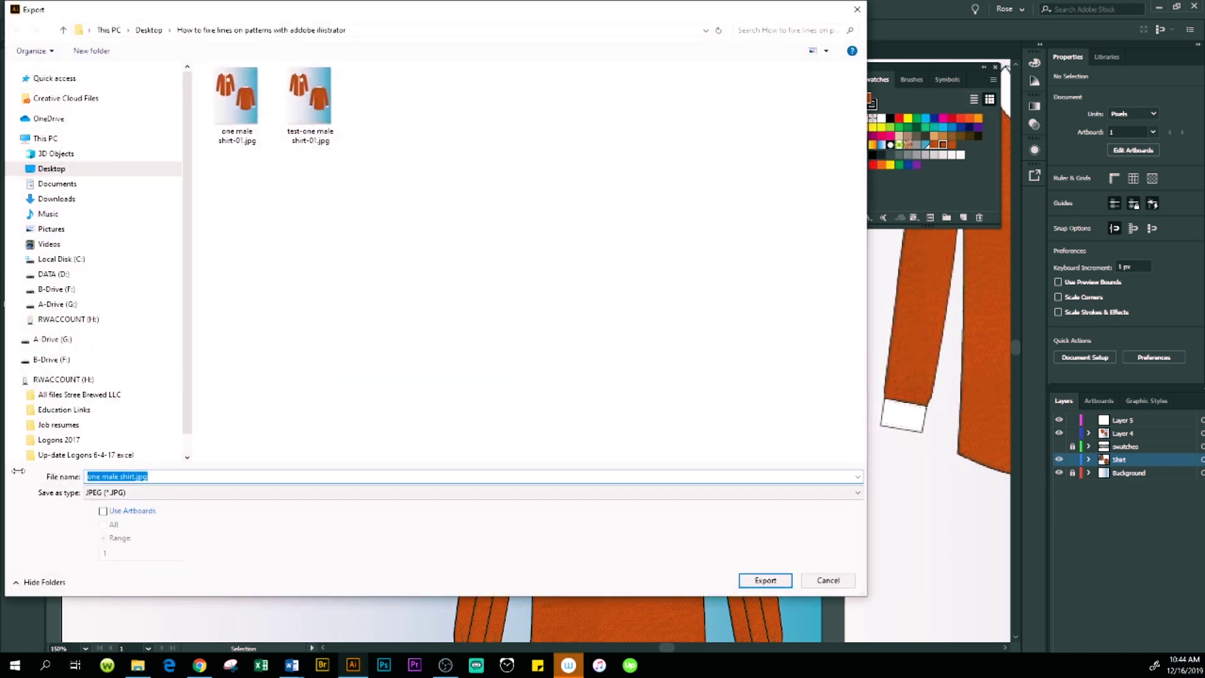
{"action": "left_click", "coordinate": [88, 476]}
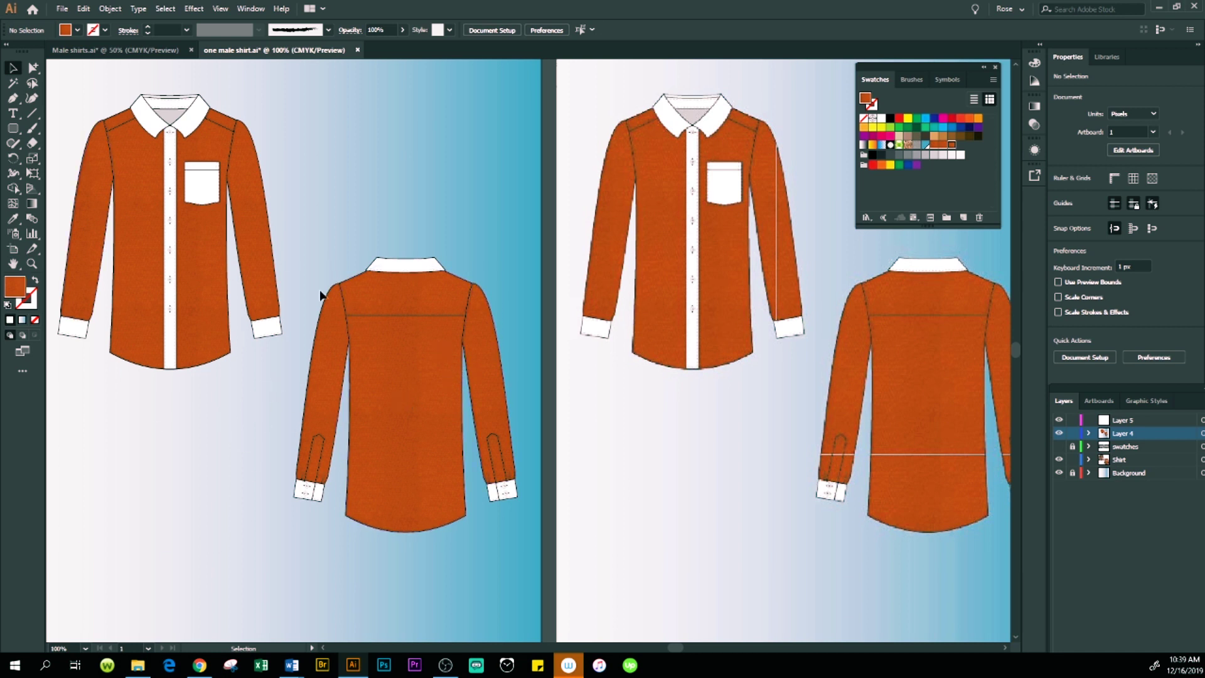
- Edit the orange test 2 pattern swatch, shrinking its tile to about 124 × 118 px with the Pattern Tile Tool, and save the pattern
{"action": "left_click", "coordinate": [943, 146]}
{"action": "double_click", "coordinate": [944, 146]}
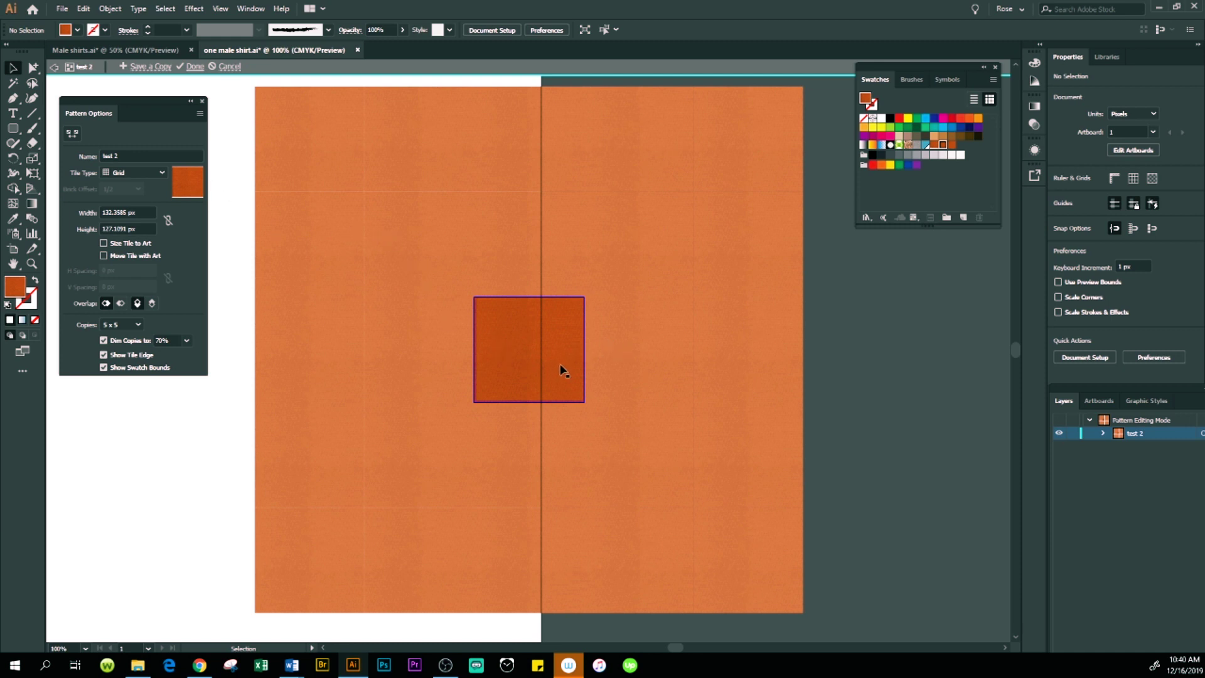
{"action": "left_click", "coordinate": [73, 136]}
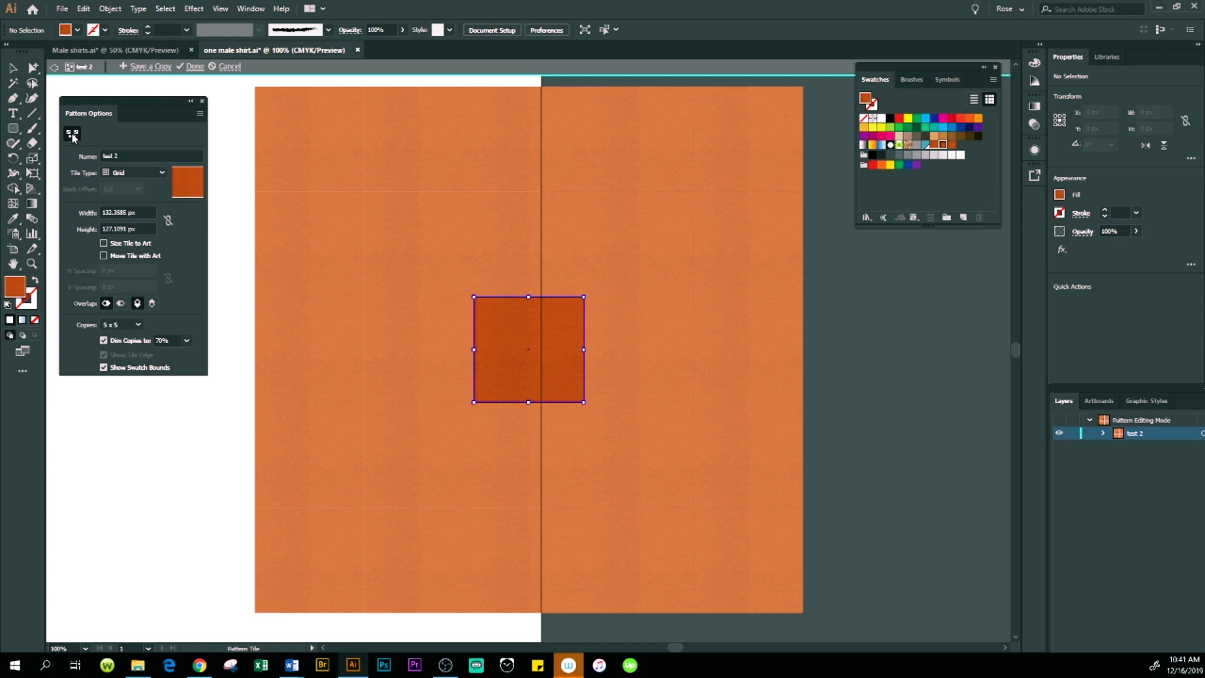
{"action": "left_click", "coordinate": [73, 136]}
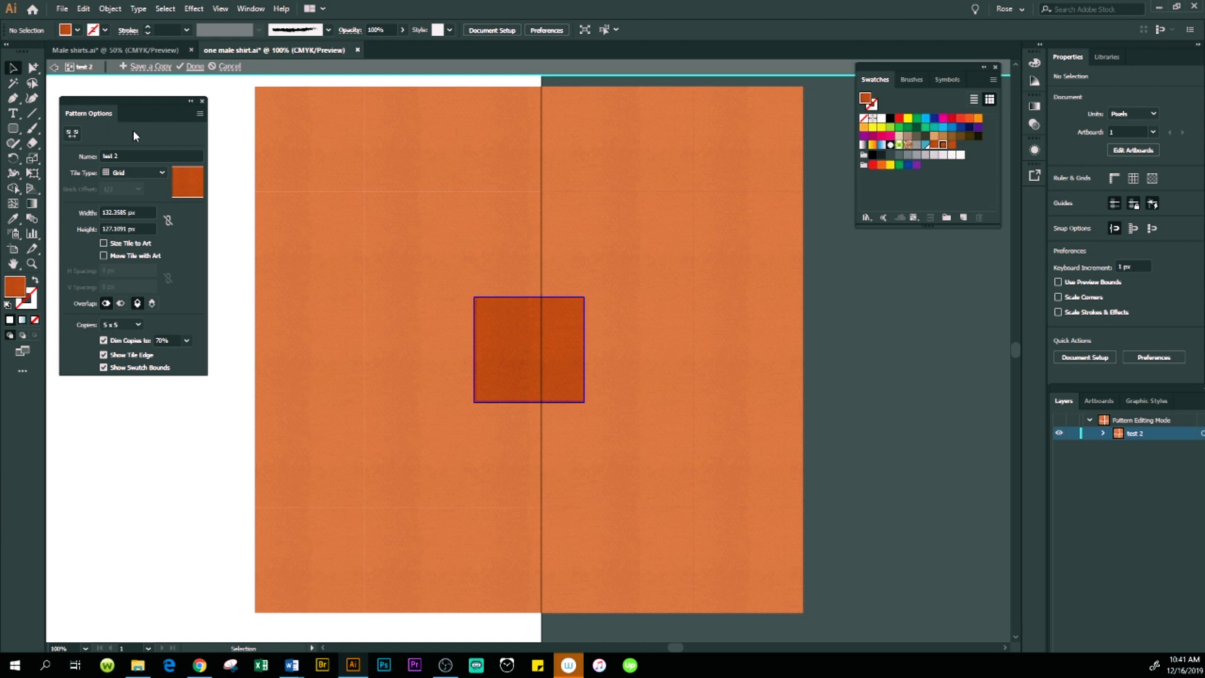
{"action": "left_click", "coordinate": [73, 136]}
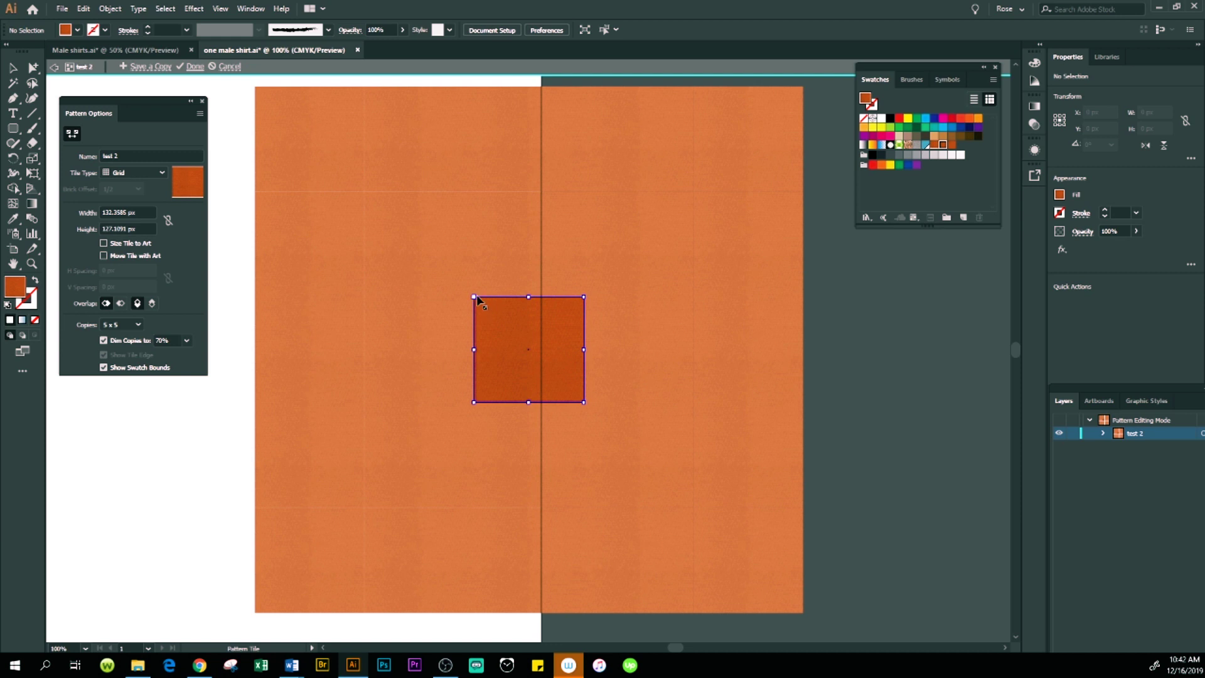
{"action": "left_click_drag", "start_coordinate": [474, 298], "coordinate": [480, 304]}
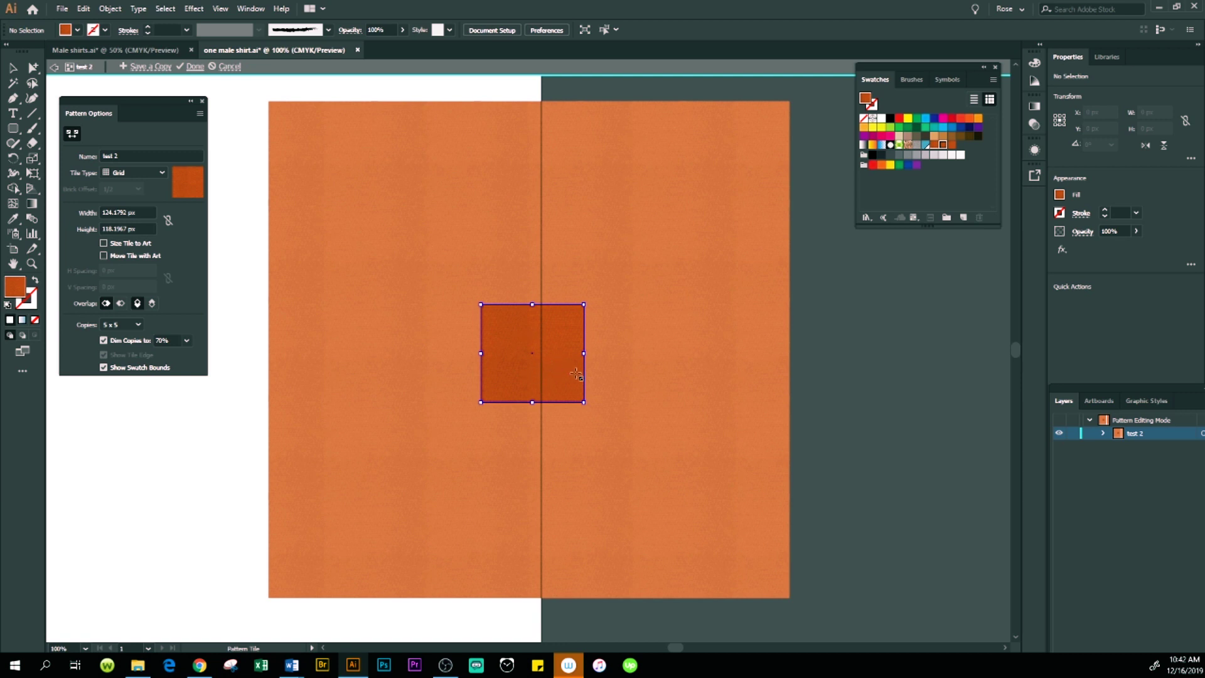
{"action": "left_click", "coordinate": [196, 68]}
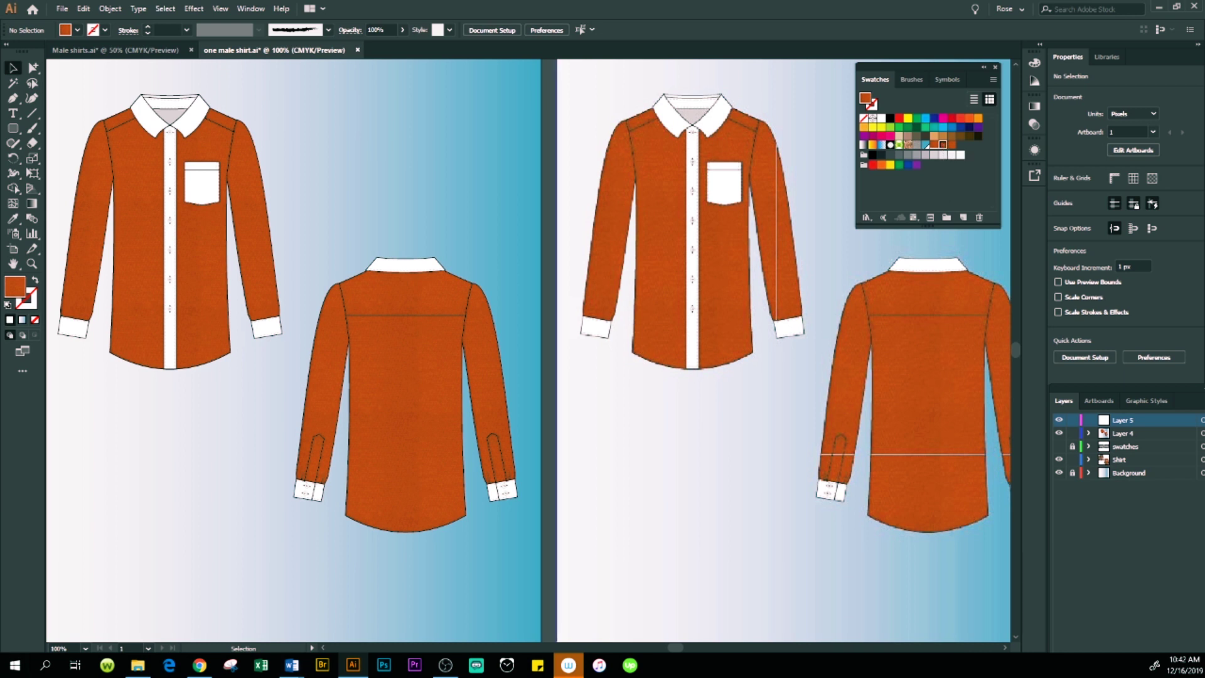
- Fill the body and both sleeves of the front-view shirt on the first artboard with the test 2 pattern swatch
{"action": "left_click", "coordinate": [31, 264]}
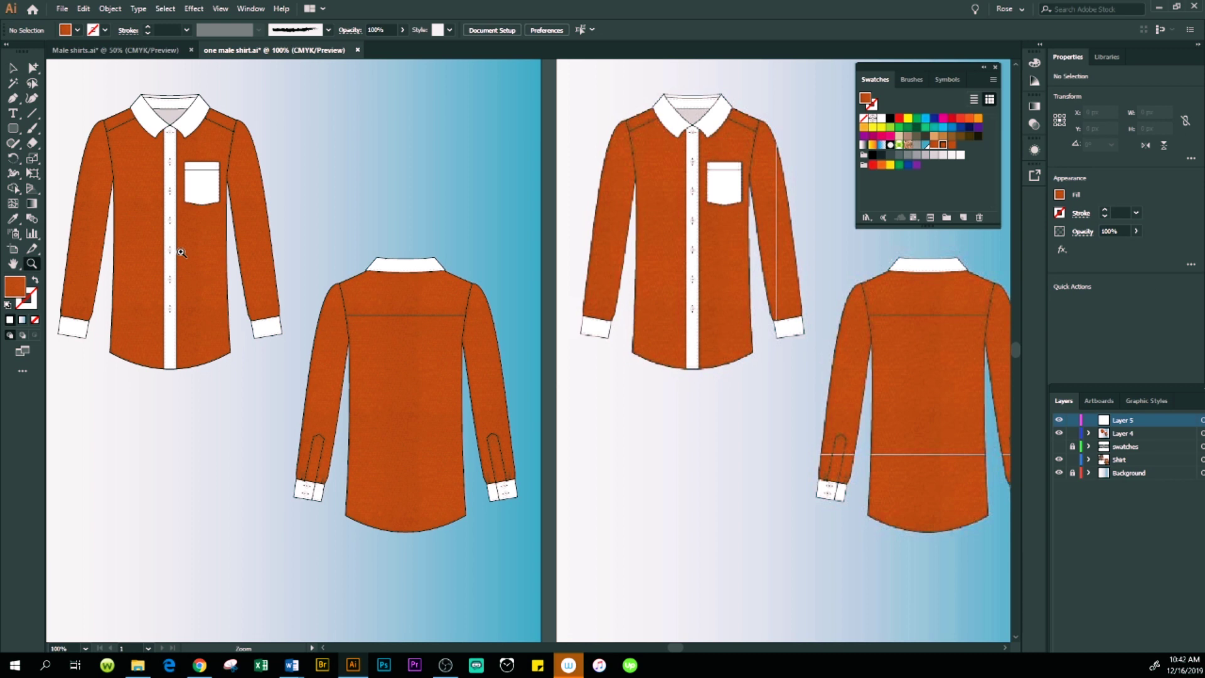
{"action": "left_click", "coordinate": [224, 261]}
{"action": "left_click", "coordinate": [626, 403]}
{"action": "left_click_drag", "start_coordinate": [502, 351], "coordinate": [396, 409]}
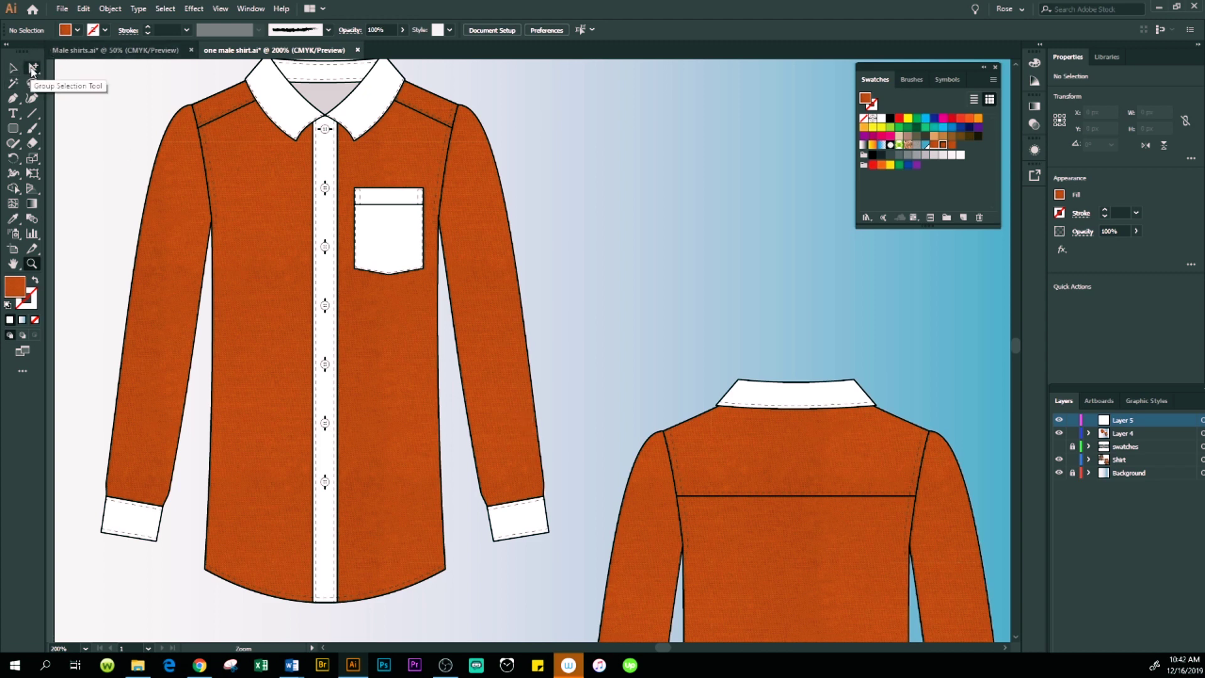
{"action": "left_click", "coordinate": [32, 69]}
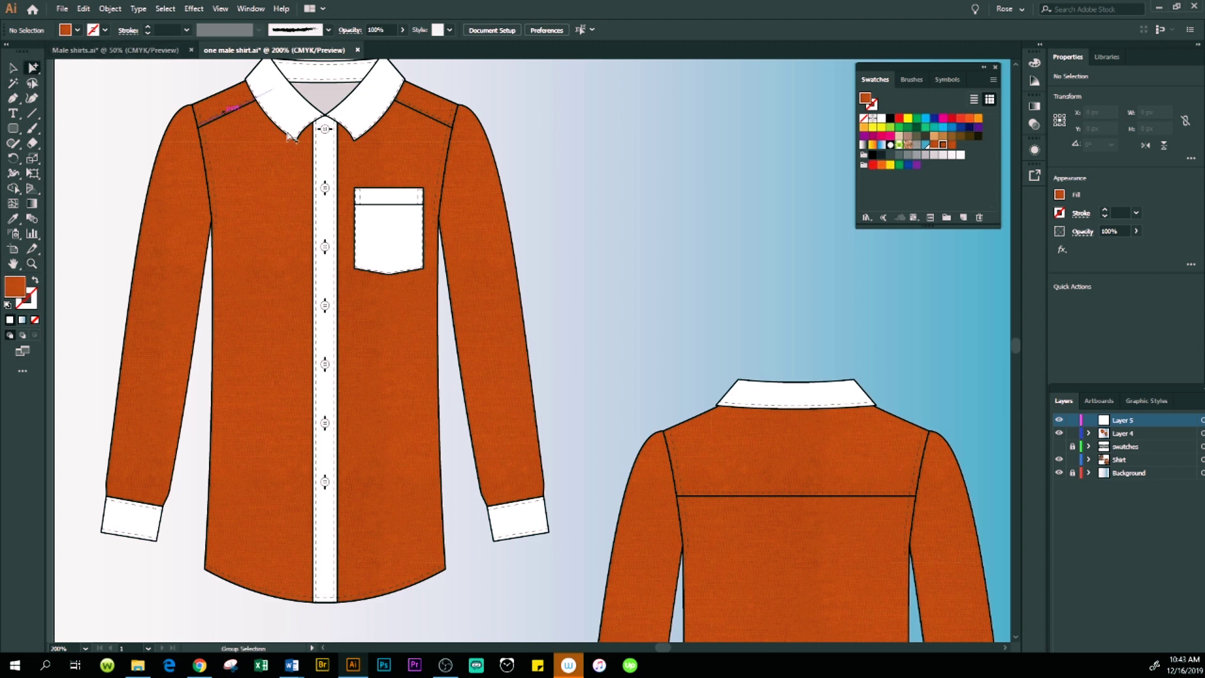
{"action": "left_click", "coordinate": [509, 345]}
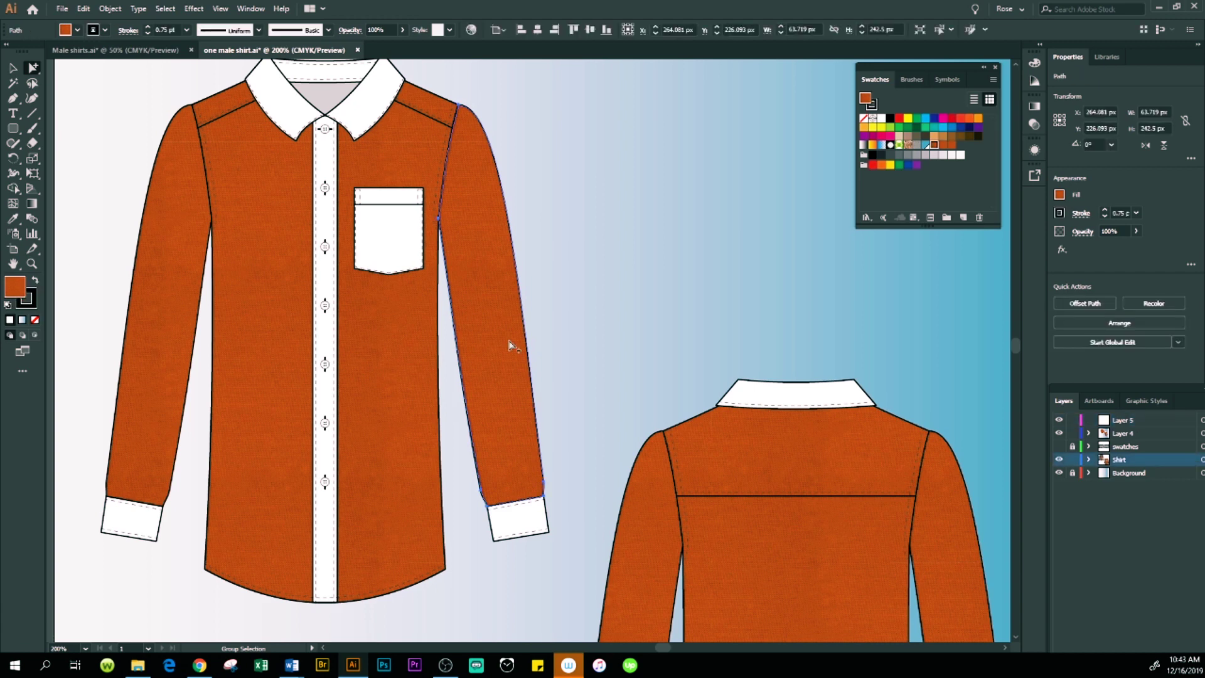
{"action": "left_click", "coordinate": [351, 324], "text": "shift"}
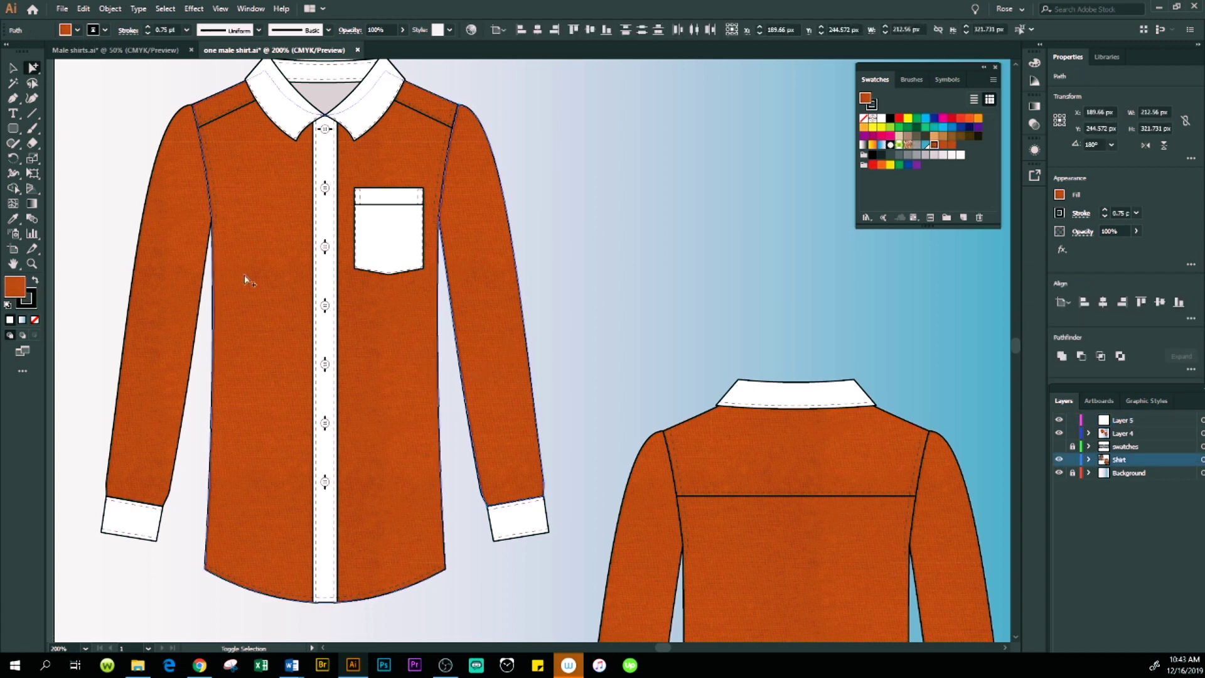
{"action": "left_click", "coordinate": [186, 240], "text": "shift"}
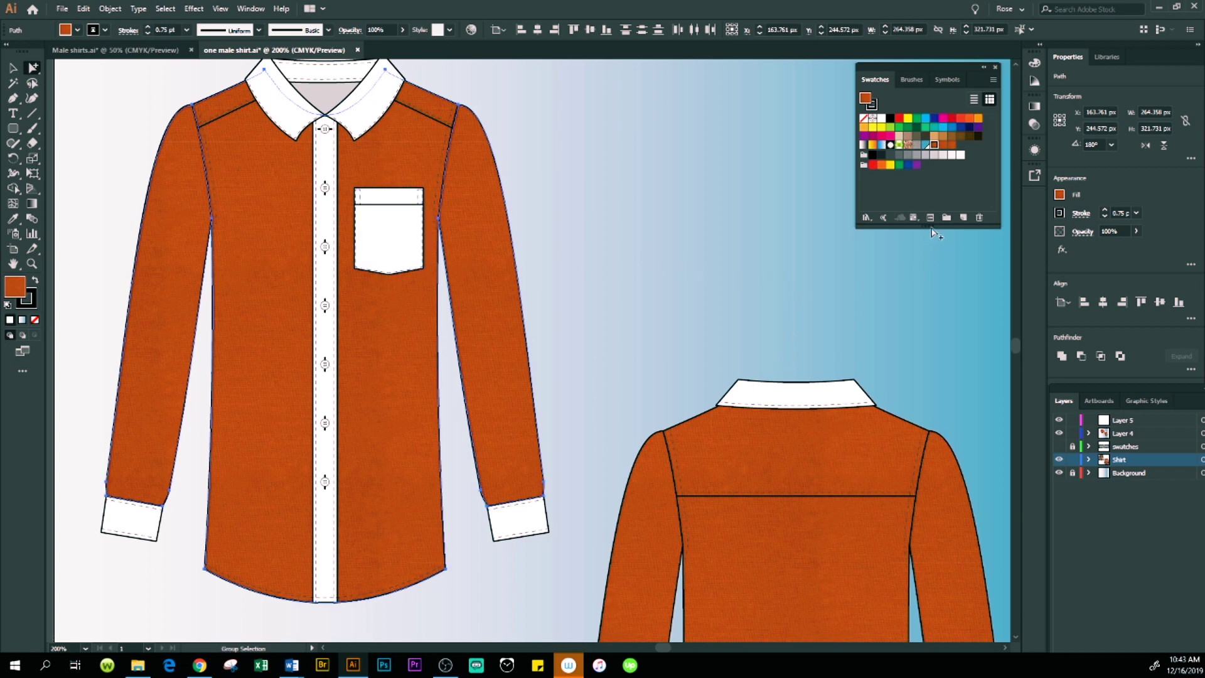
{"action": "left_click", "coordinate": [943, 145]}
{"action": "key", "text": "v"}
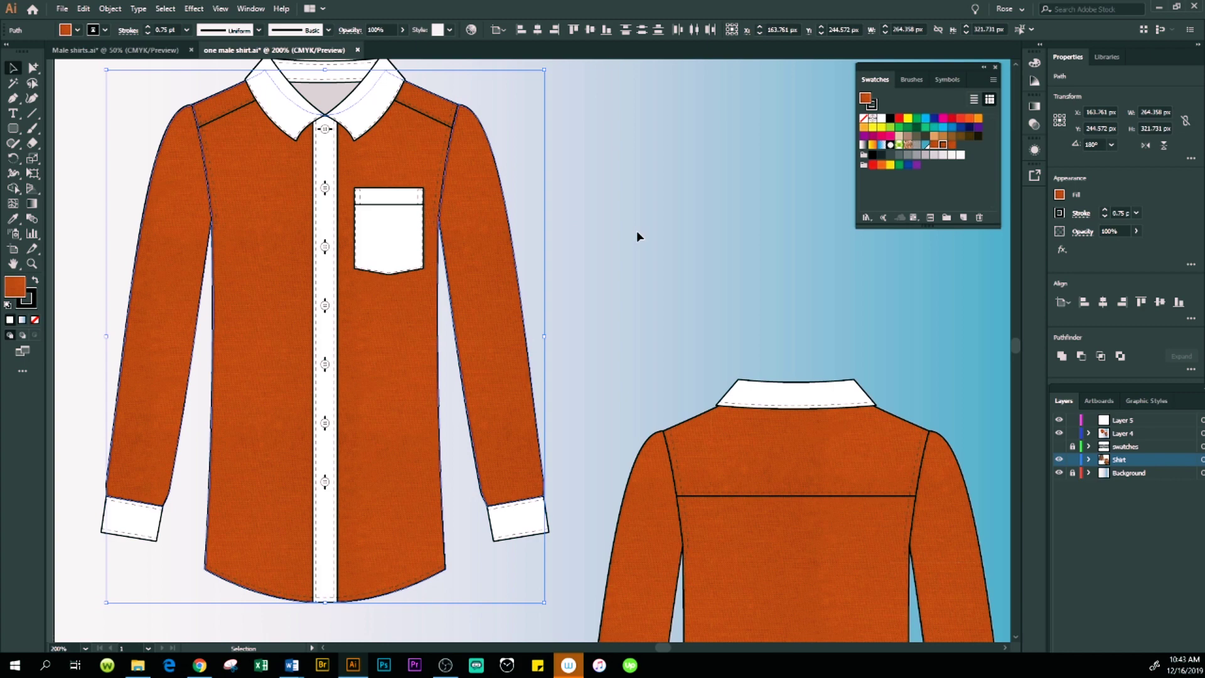
{"action": "left_click", "coordinate": [637, 231]}
- Apply the test 2 pattern swatch to the body and both sleeves of the back-view shirt on the first artboard
{"action": "left_click_drag", "start_coordinate": [660, 280], "coordinate": [401, 123]}
{"action": "left_click_drag", "start_coordinate": [747, 280], "coordinate": [678, 205]}
{"action": "left_click_drag", "start_coordinate": [704, 274], "coordinate": [685, 250]}
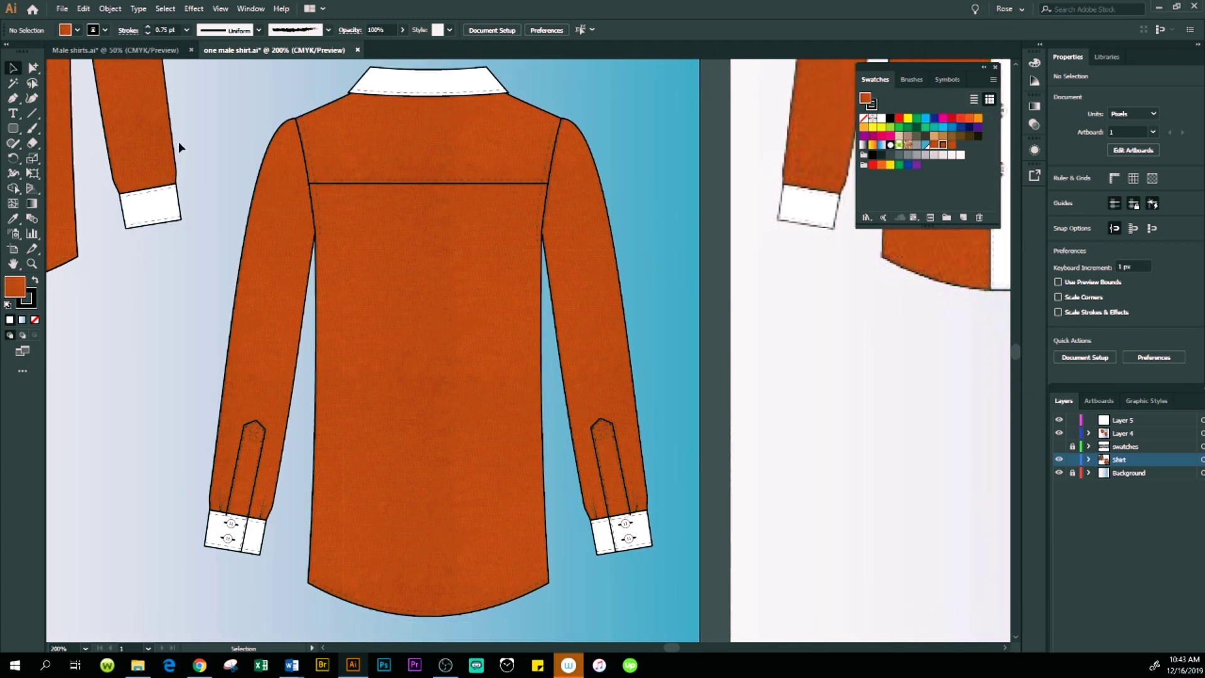
{"action": "left_click", "coordinate": [31, 70]}
{"action": "left_click", "coordinate": [567, 329]}
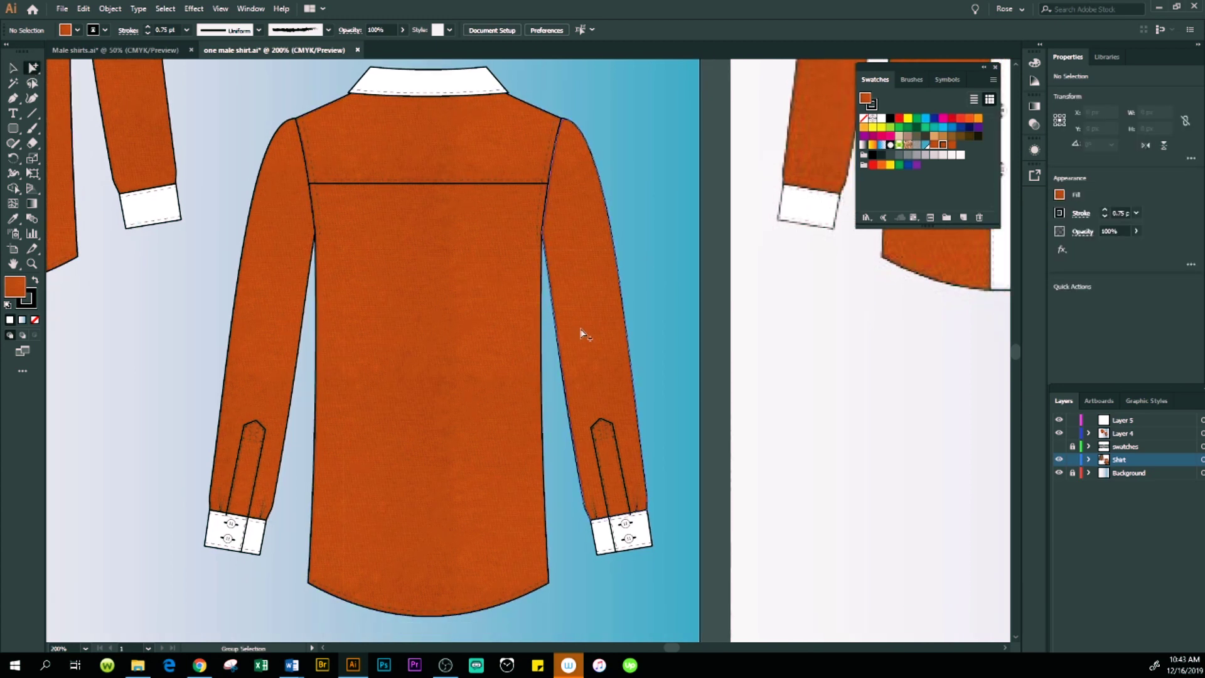
{"action": "left_click", "coordinate": [497, 392], "text": "shift"}
{"action": "left_click", "coordinate": [286, 329], "text": "shift"}
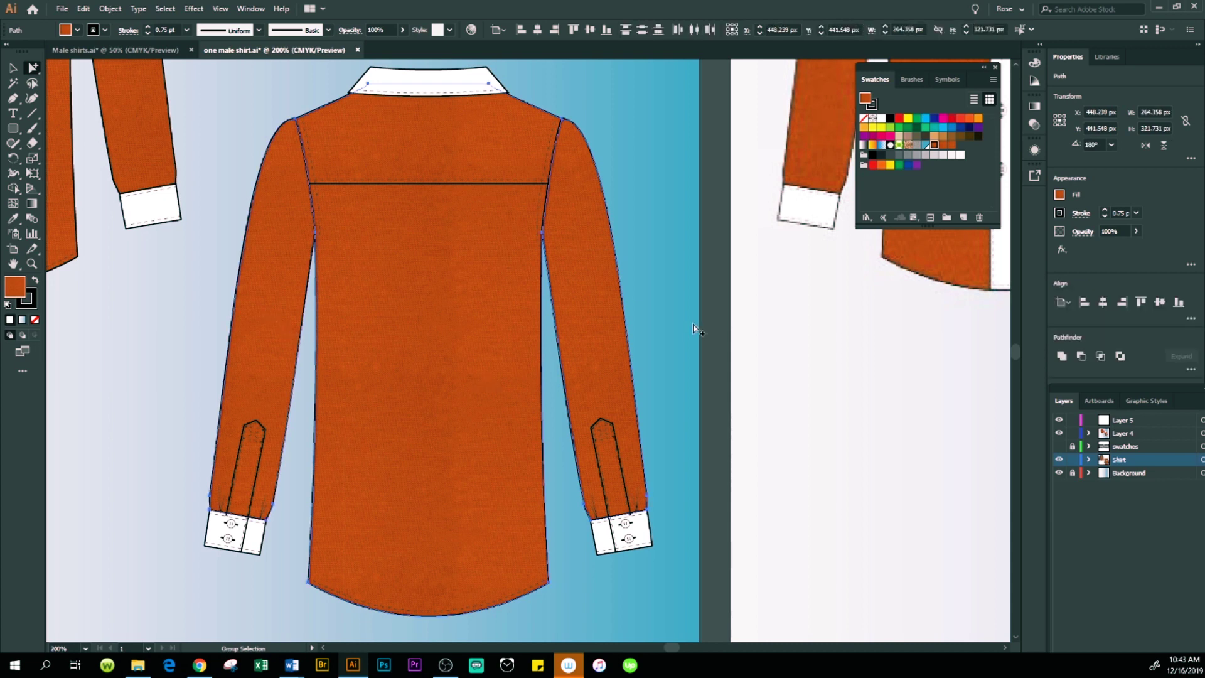
{"action": "left_click", "coordinate": [943, 145]}
{"action": "key", "text": "v"}
{"action": "left_click", "coordinate": [680, 279]}
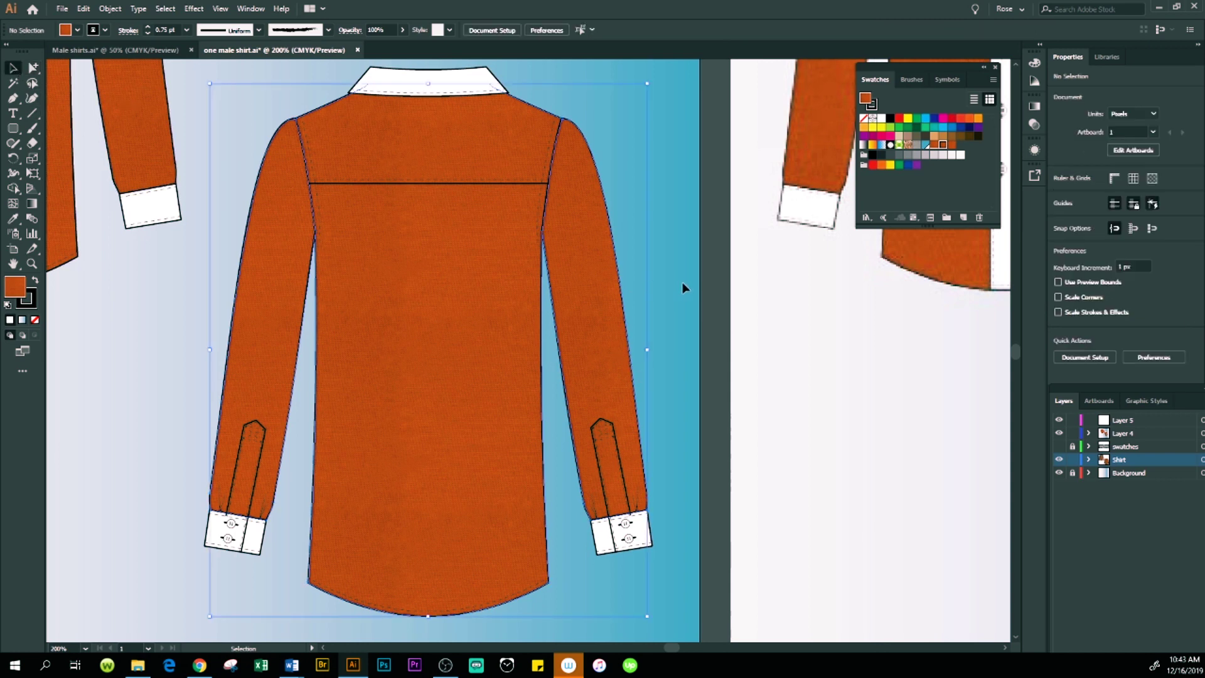
{"action": "key", "text": "ctrl+minus"}
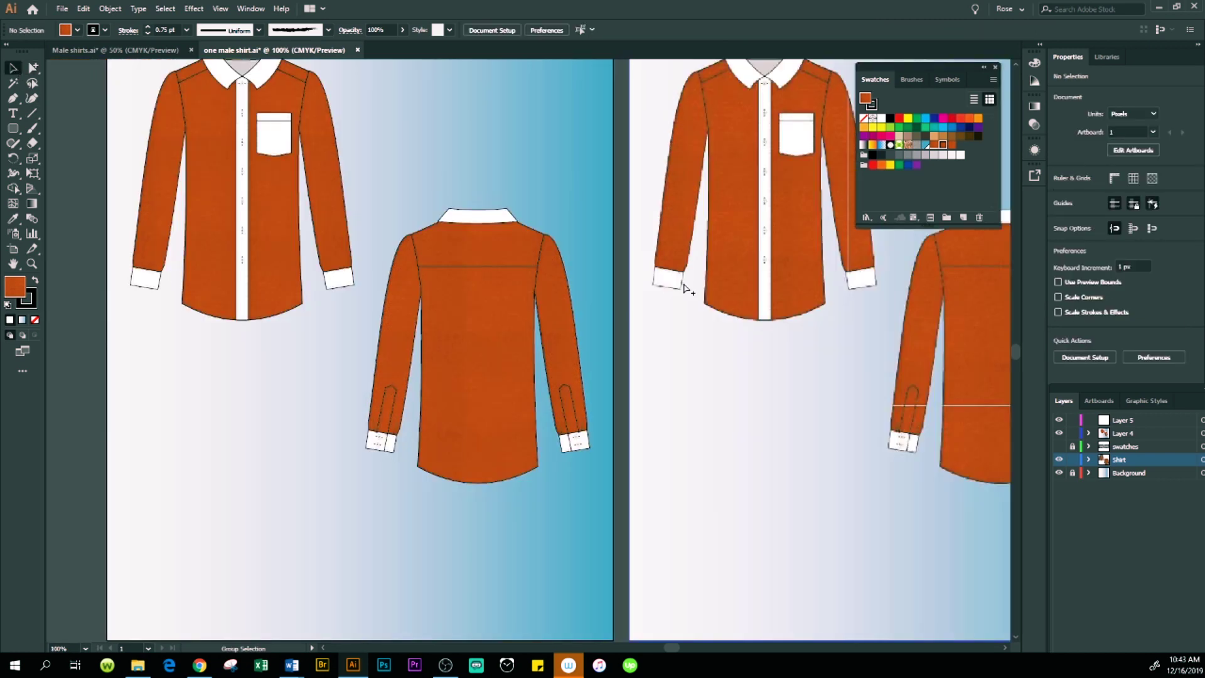
{"action": "key", "text": "ctrl+minus"}
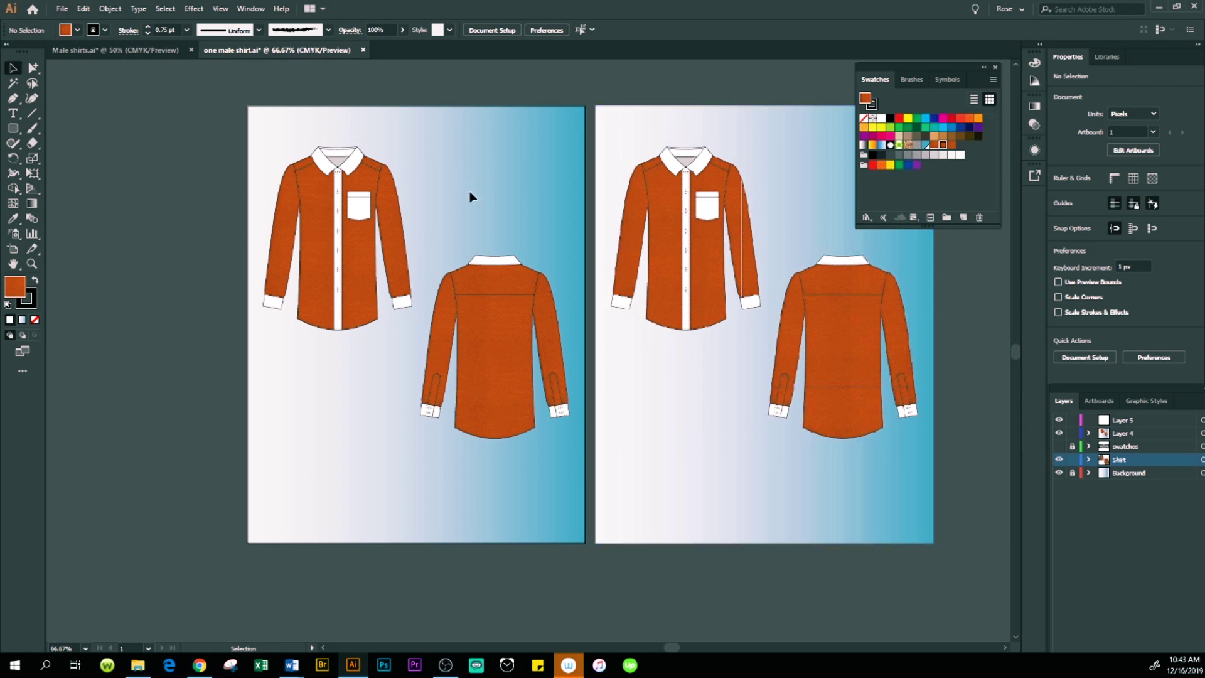
{"action": "key", "text": "ctrl"}
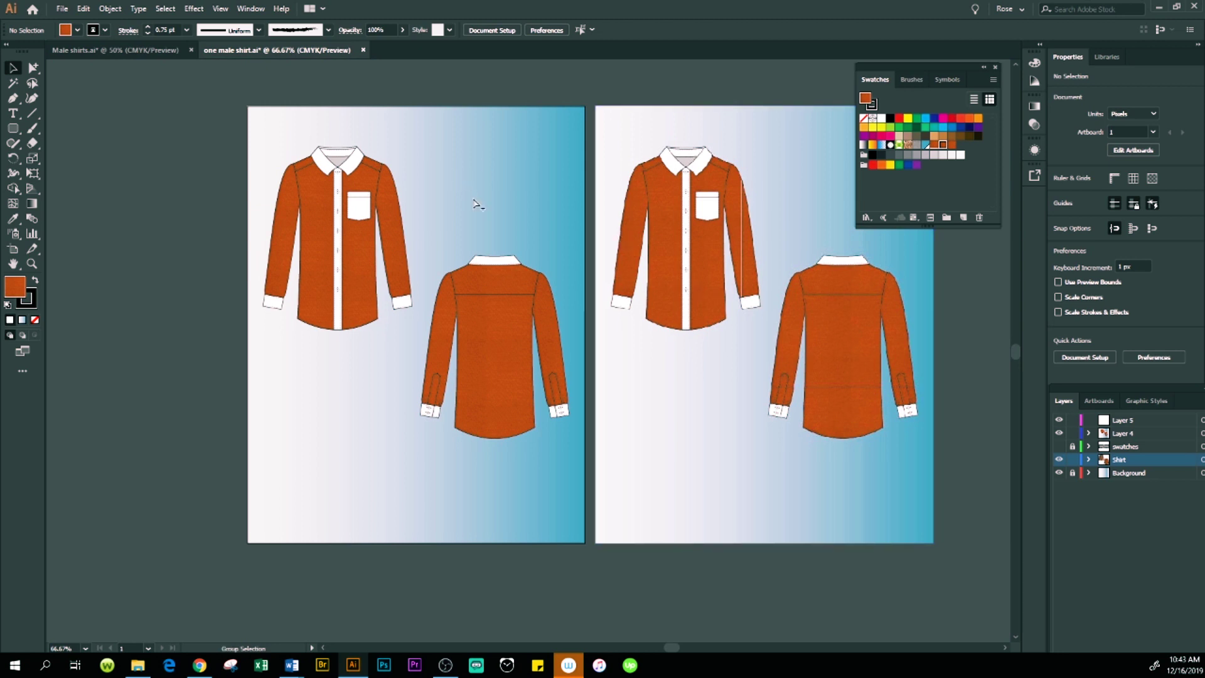
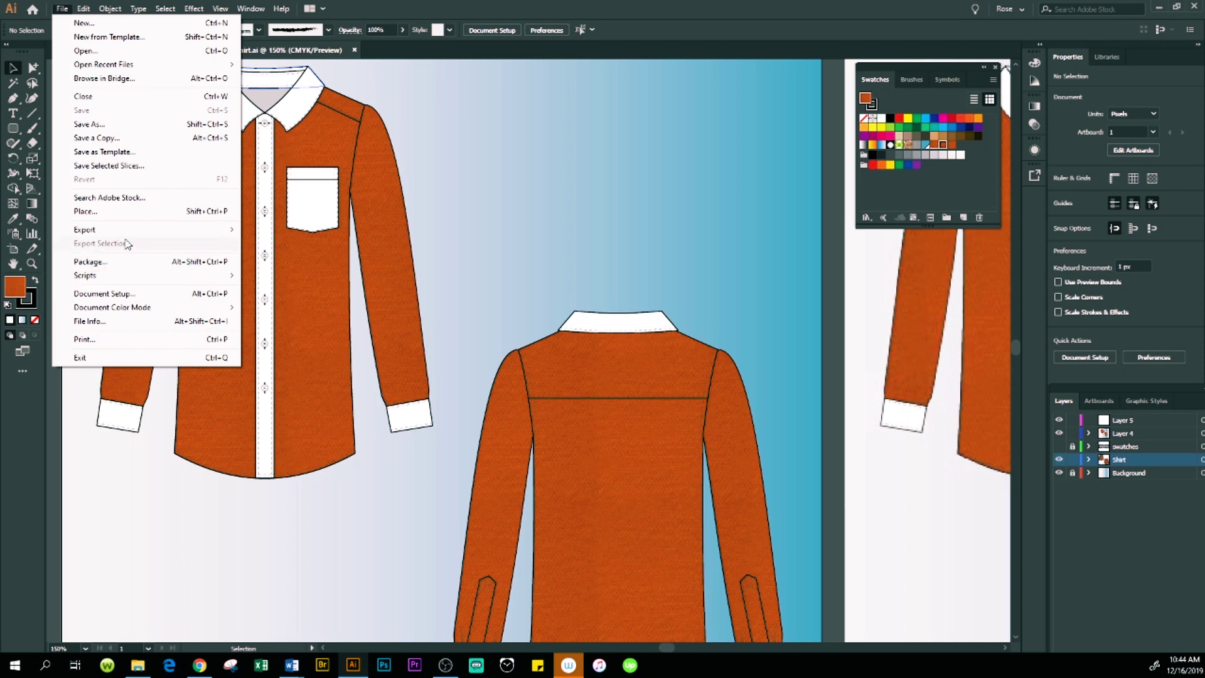
- Export artboard 1 as a JPEG named "Test-2 male shirt.jpg", using the artboard range option
{"action": "mouse_move", "coordinate": [157, 231]}
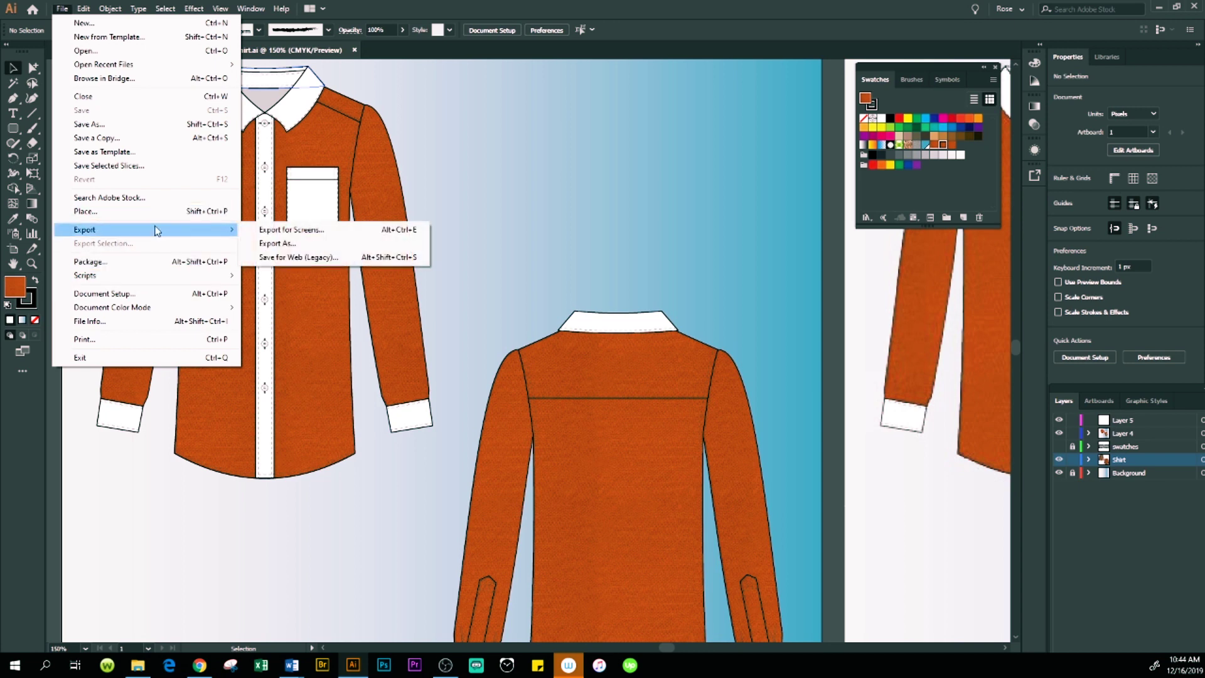
{"action": "left_click", "coordinate": [271, 245]}
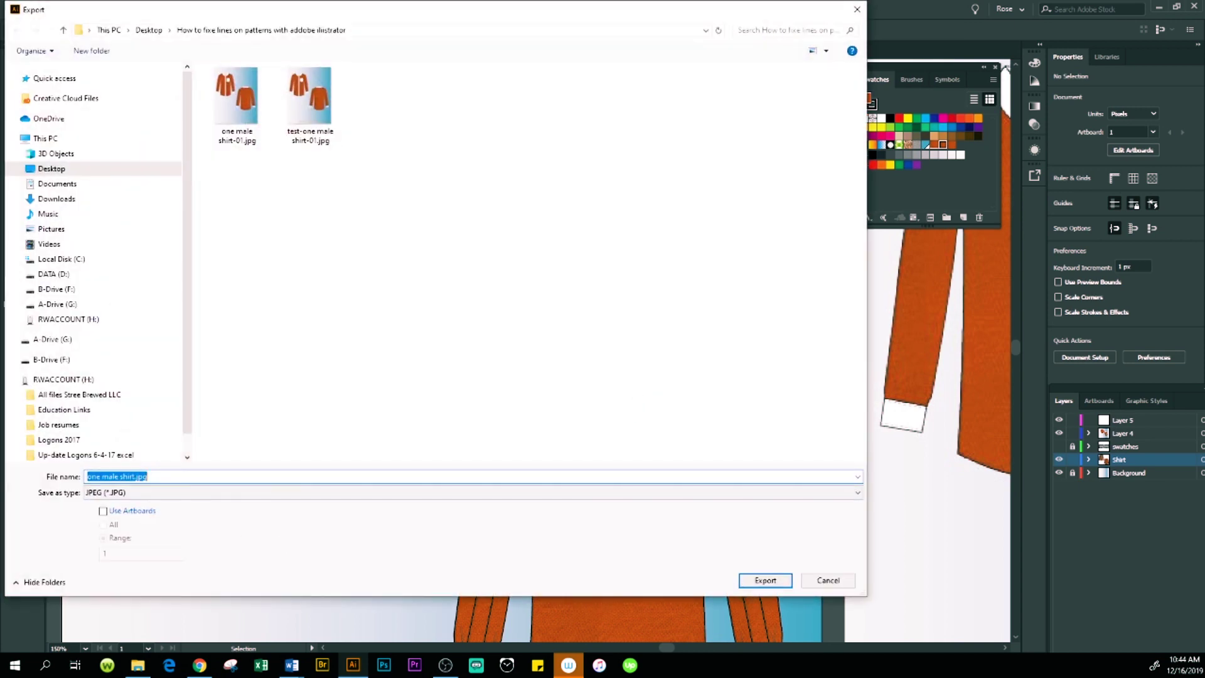
{"action": "left_click", "coordinate": [374, 422]}
{"action": "type", "text": "Test-"}
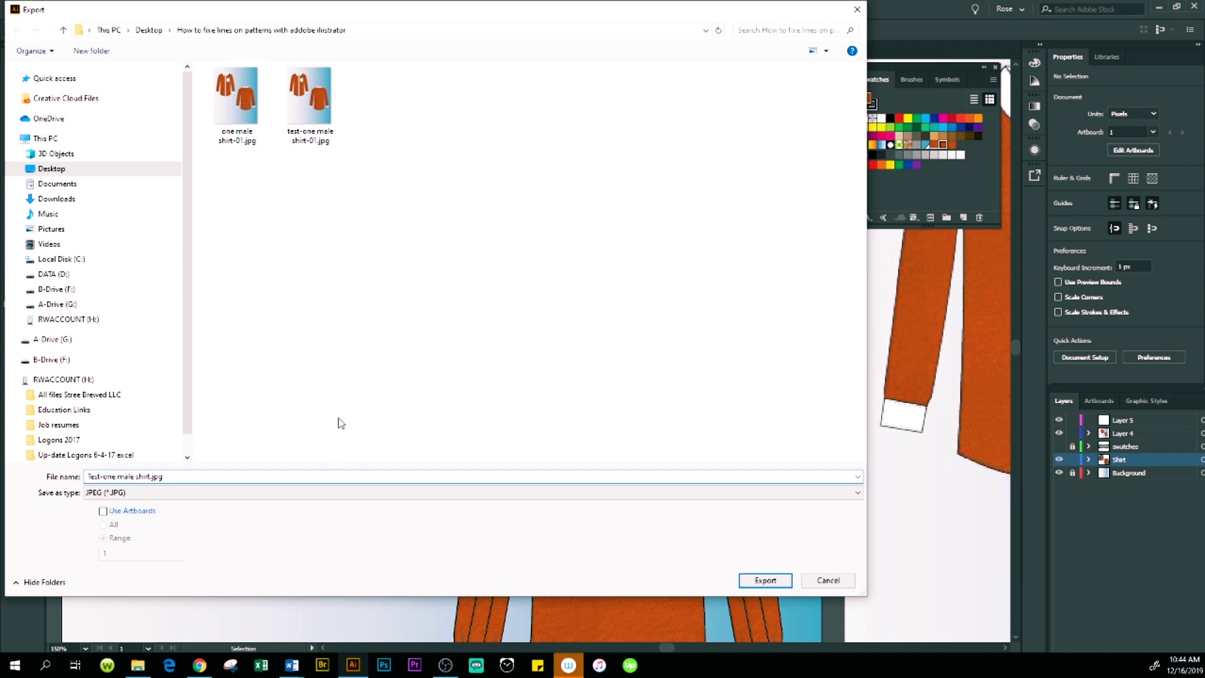
{"action": "key", "text": "Delete"}
{"action": "key", "text": "Delete"}
{"action": "key", "text": "Delete"}
{"action": "type", "text": "2"}
{"action": "left_click", "coordinate": [104, 512]}
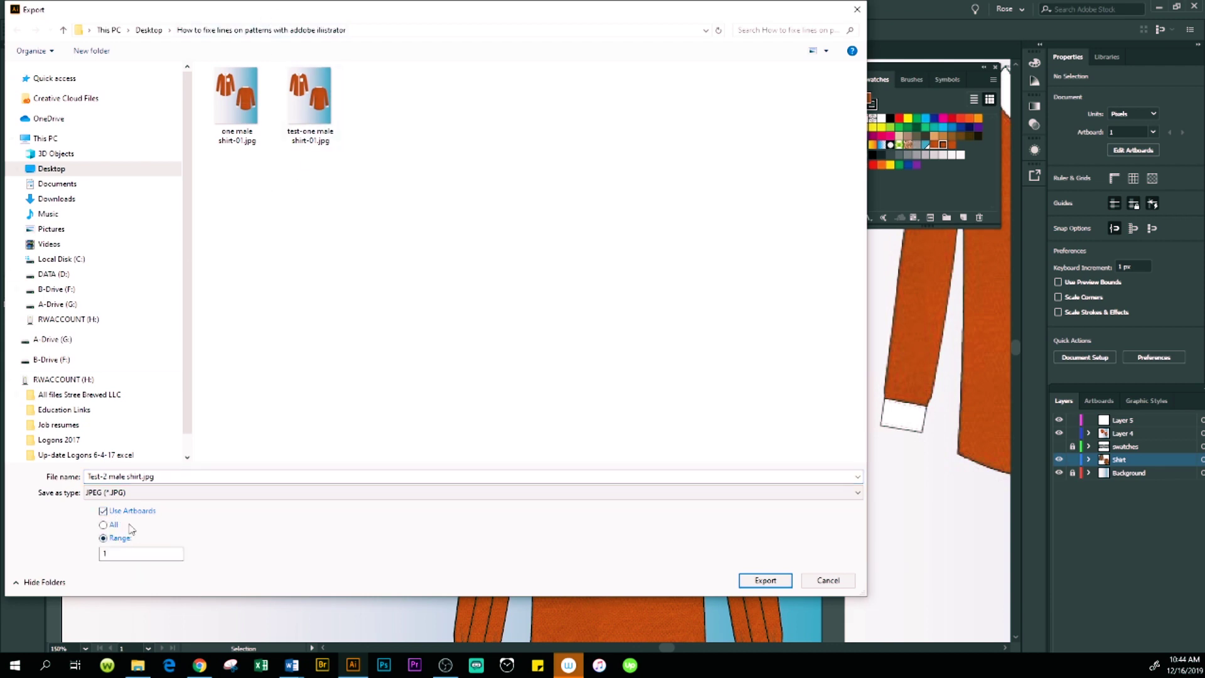
{"action": "left_click", "coordinate": [750, 581]}
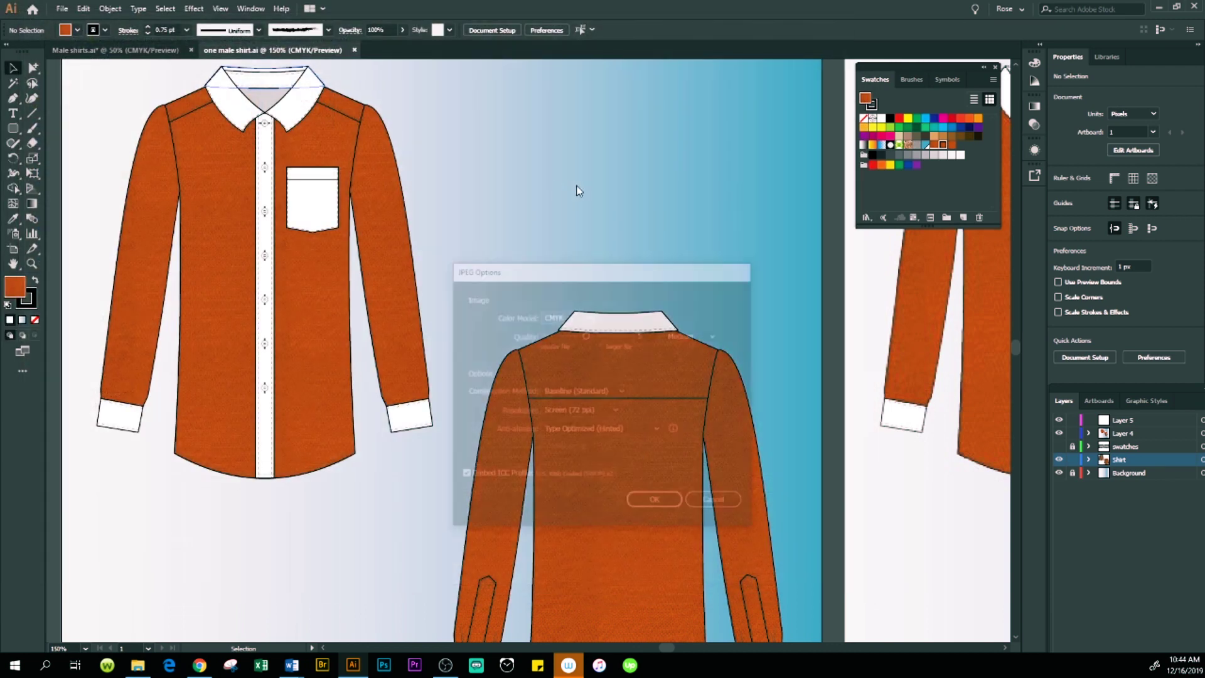
- Set the JPEG color model to RGB with the ICC profile embedded and complete the export
{"action": "left_click", "coordinate": [588, 316]}
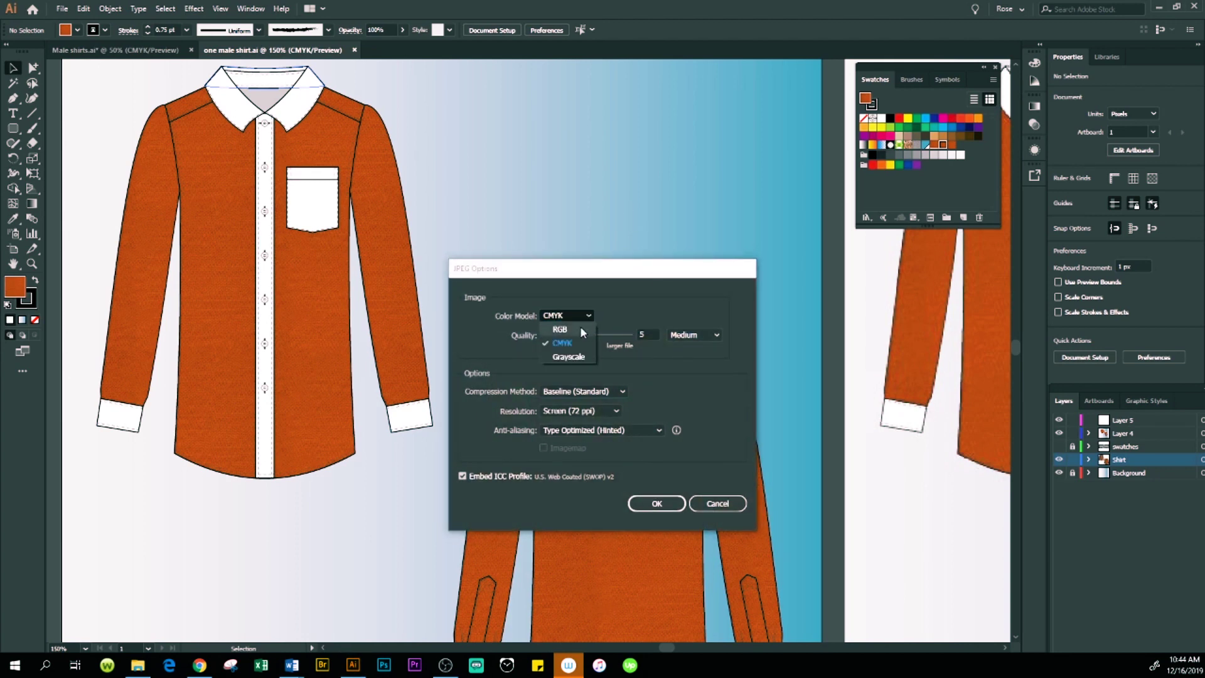
{"action": "left_click", "coordinate": [580, 325]}
{"action": "left_click", "coordinate": [463, 476]}
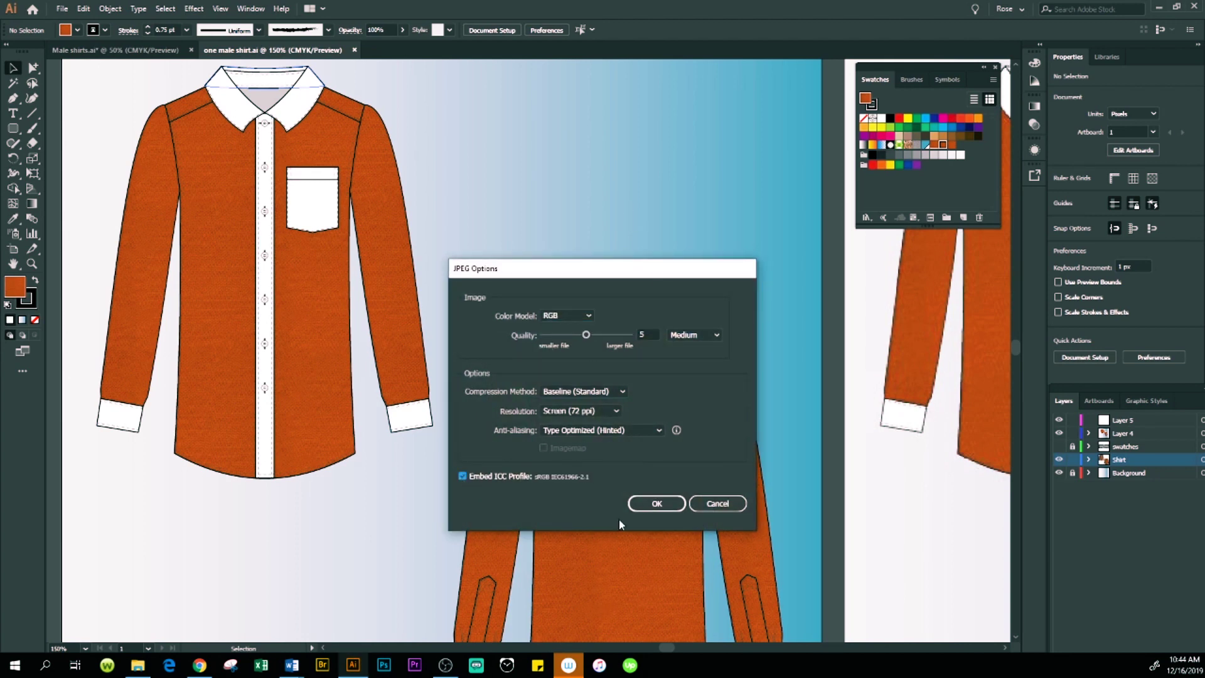
{"action": "left_click", "coordinate": [657, 503]}
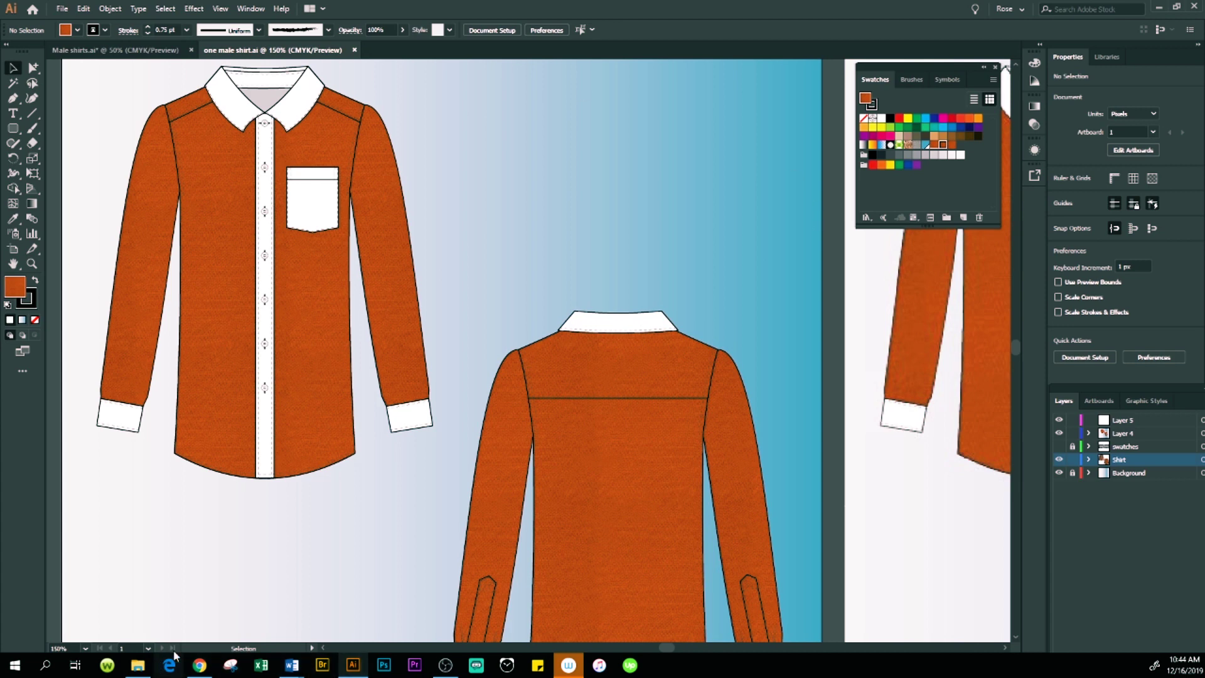
{"action": "left_click", "coordinate": [449, 499]}
- Place the exported file "Test-2 male shirt-01.jpg" as a linked image on the empty canvas beyond the previously placed test image
{"action": "left_click", "coordinate": [62, 8]}
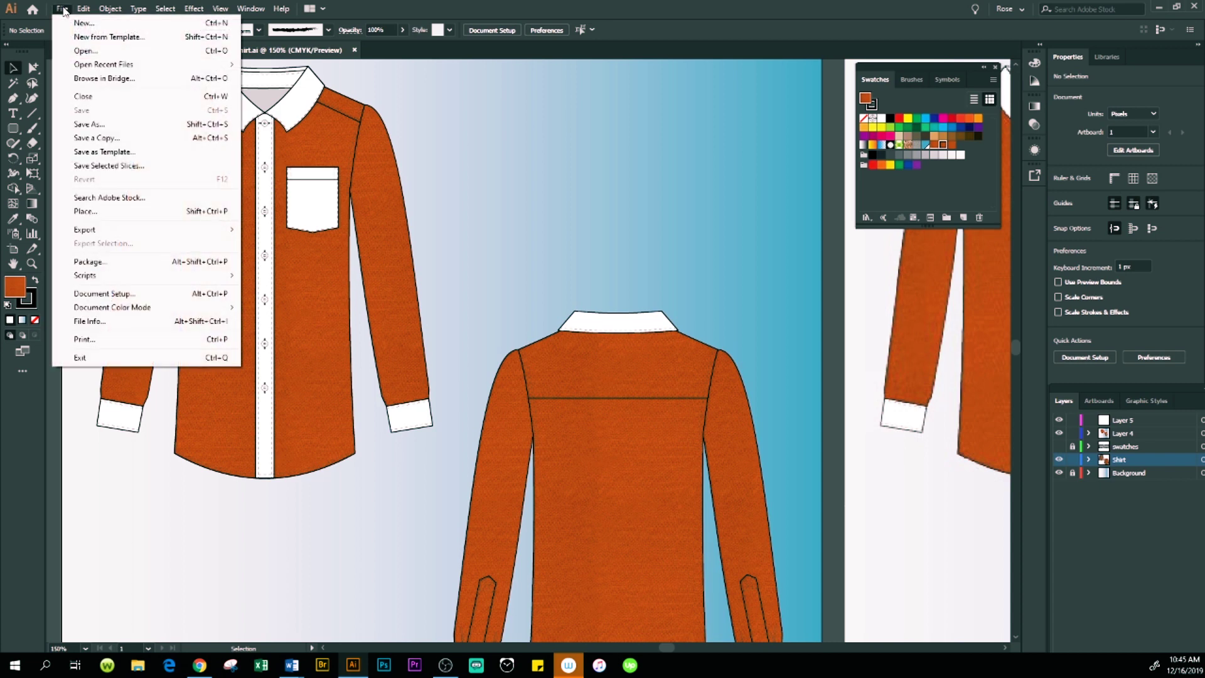
{"action": "left_click", "coordinate": [95, 211]}
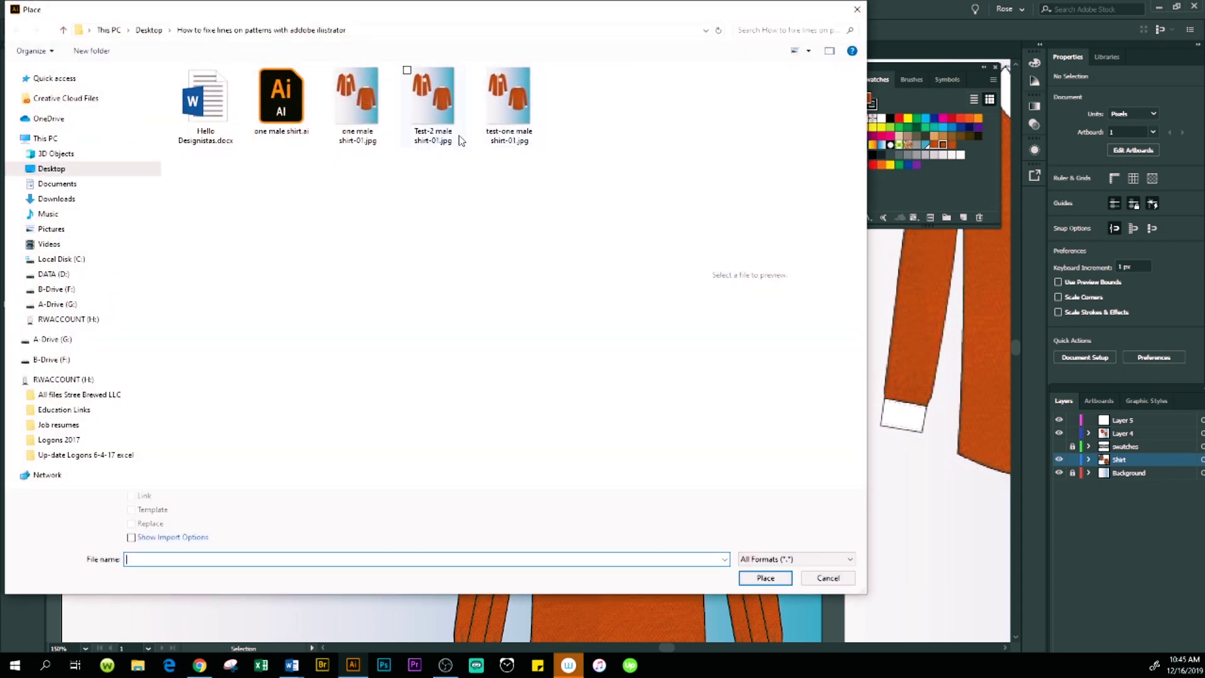
{"action": "left_click", "coordinate": [435, 101]}
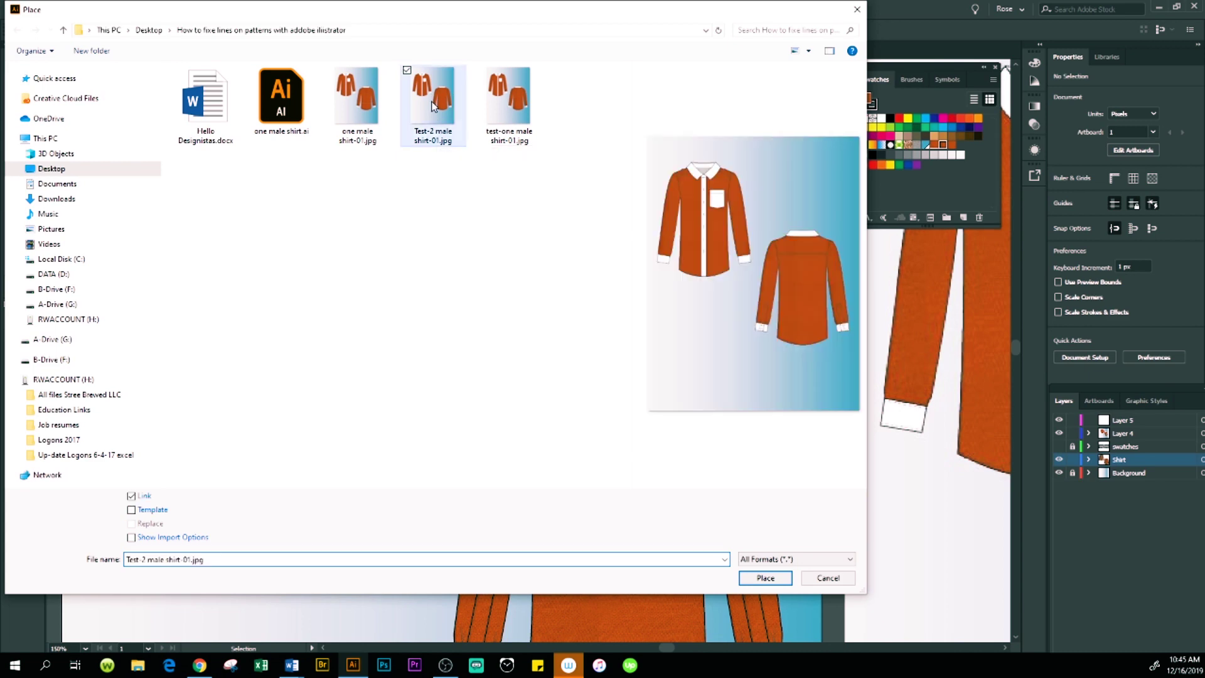
{"action": "left_click", "coordinate": [772, 579]}
{"action": "left_click", "coordinate": [771, 579]}
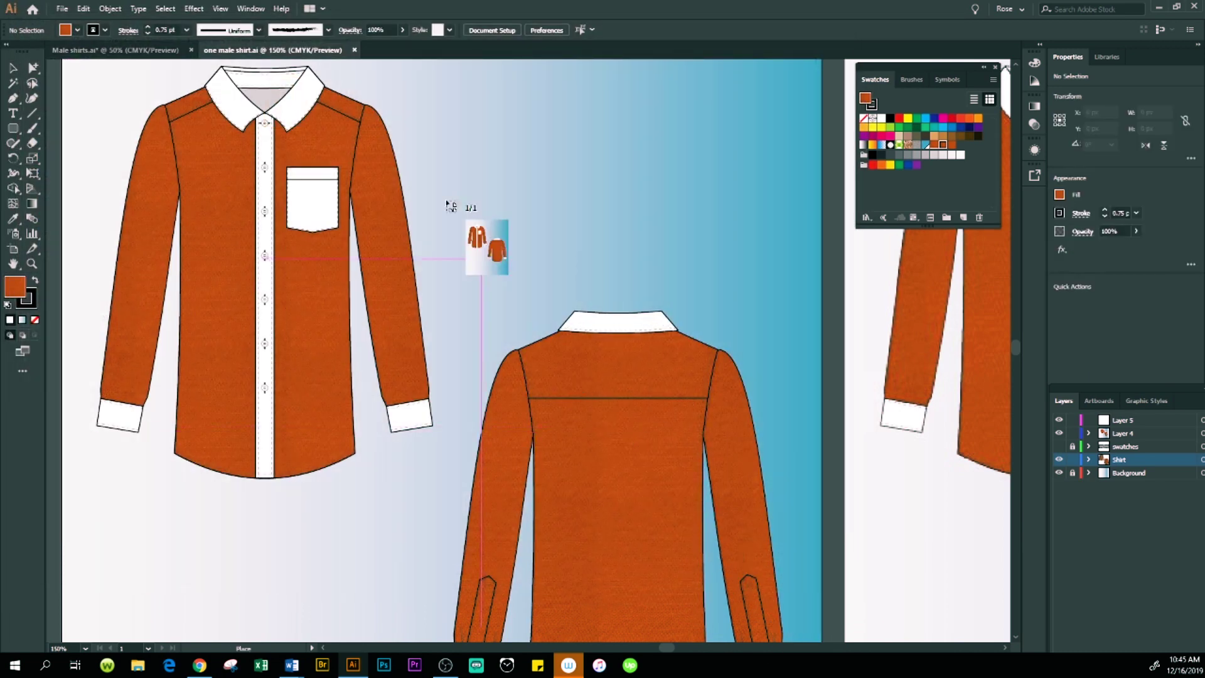
{"action": "left_click", "coordinate": [680, 264]}
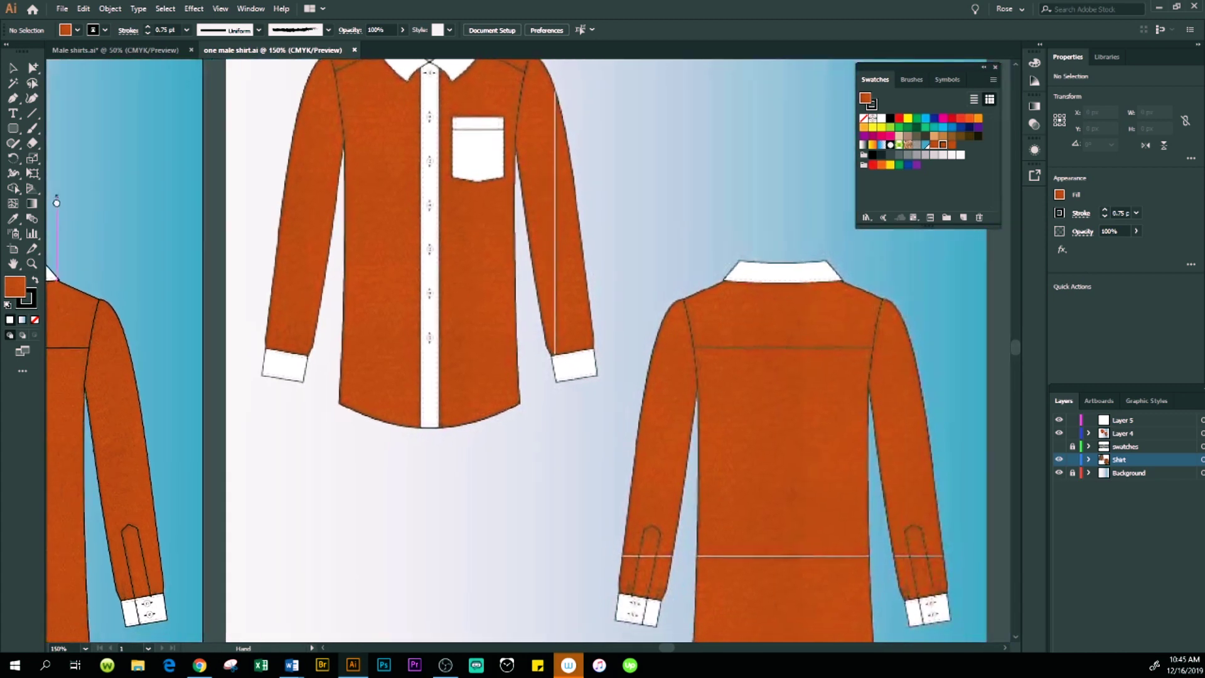
{"action": "left_click_drag", "start_coordinate": [669, 284], "coordinate": [103, 285]}
{"action": "left_click", "coordinate": [554, 181]}
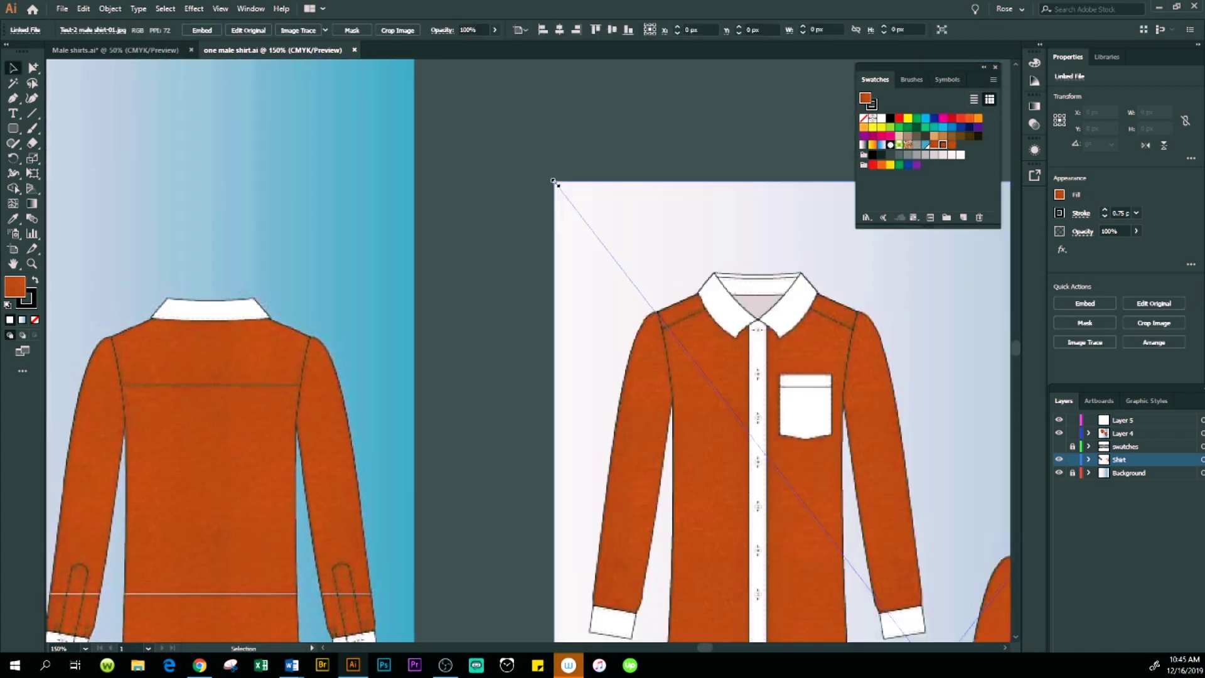
- Move the newly placed shirt image beside the earlier test image, aligning their top edges for comparison
{"action": "key", "text": "ctrl+minus"}
{"action": "key", "text": "ctrl+minus"}
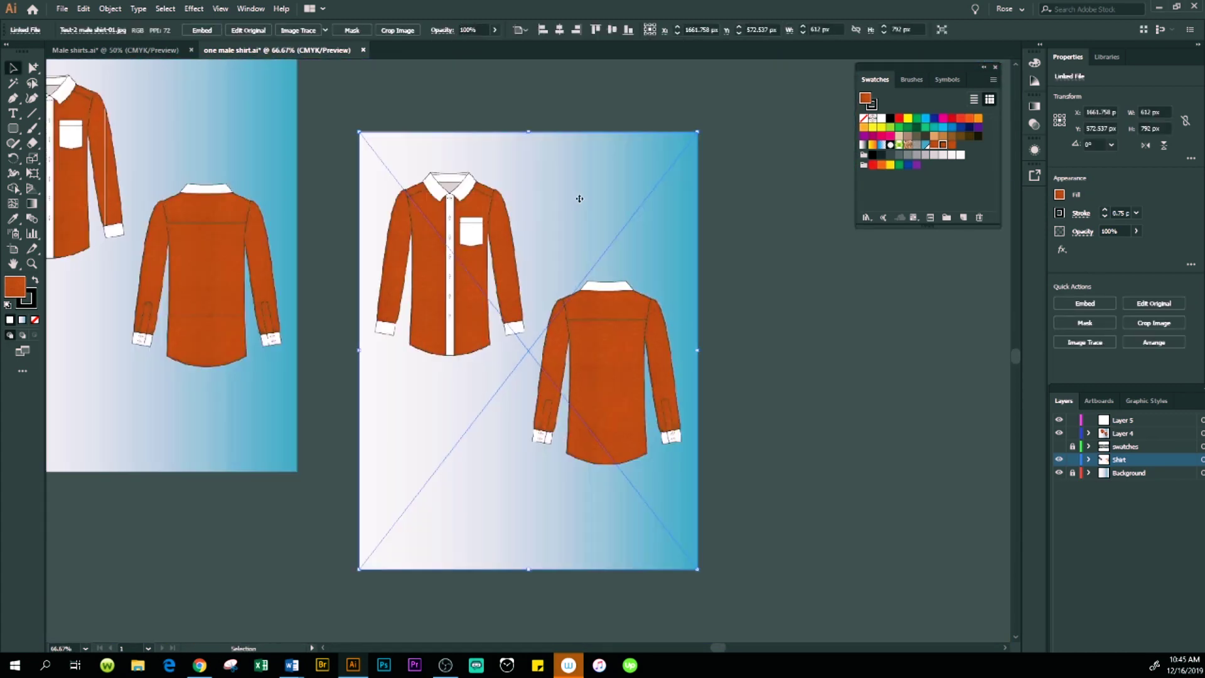
{"action": "left_click_drag", "start_coordinate": [323, 268], "coordinate": [489, 356]}
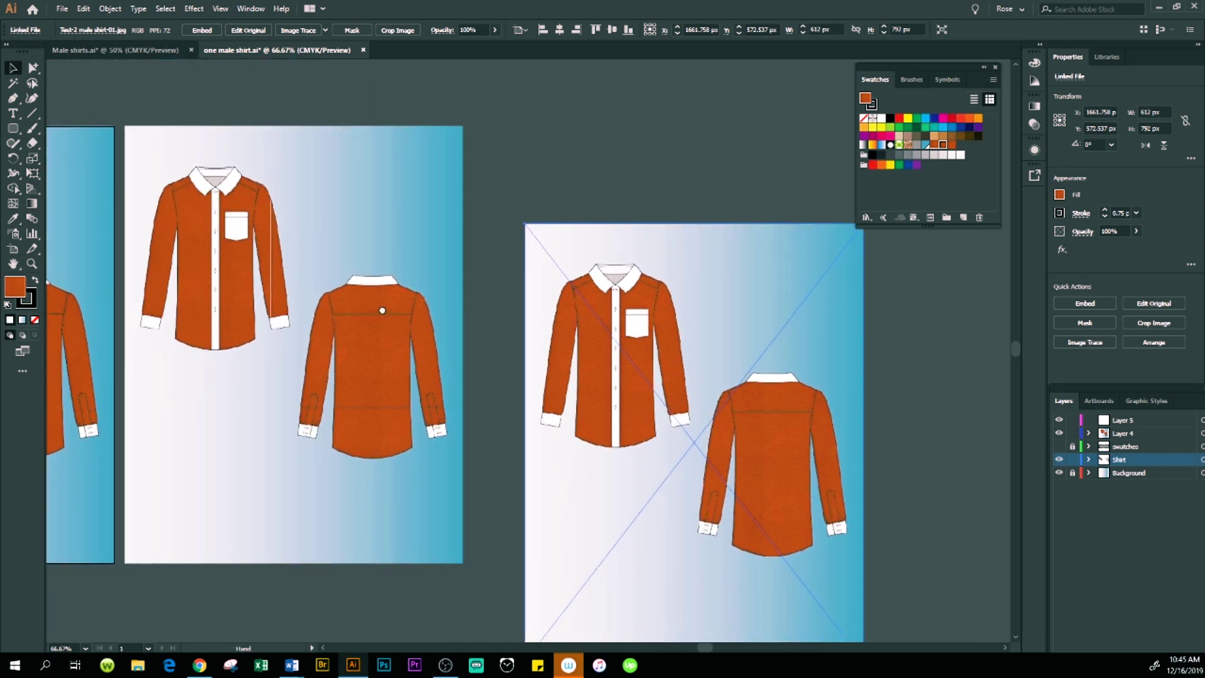
{"action": "left_click_drag", "start_coordinate": [720, 293], "coordinate": [671, 207]}
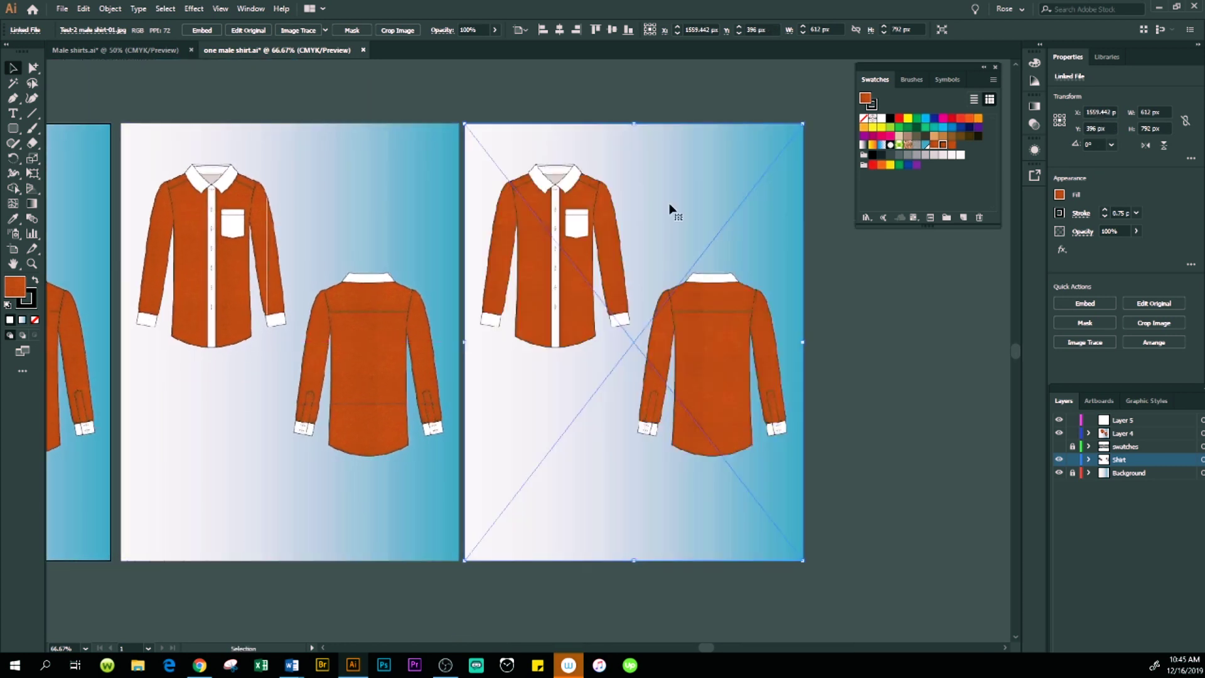
- Embed the new shirt image in the document and shift it horizontally to leave a small gap from the earlier test image
{"action": "left_click", "coordinate": [202, 30]}
{"action": "left_click_drag", "start_coordinate": [700, 356], "coordinate": [695, 355]}
{"action": "left_click", "coordinate": [870, 425]}
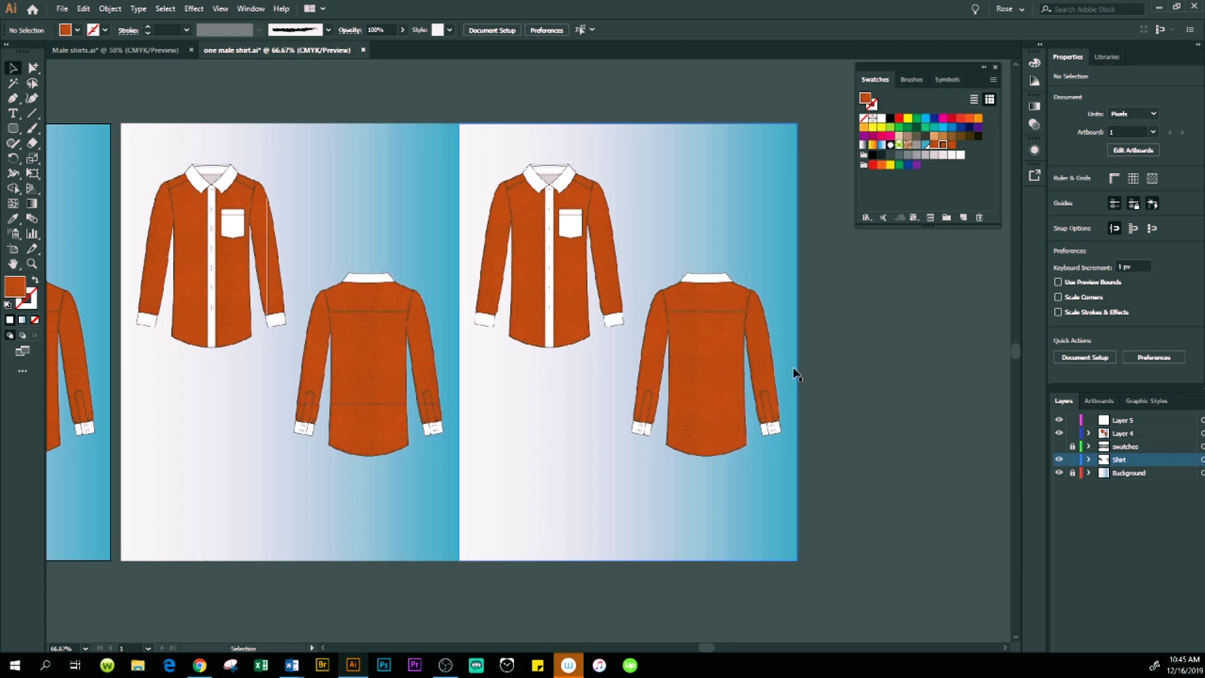
{"action": "left_click_drag", "start_coordinate": [517, 489], "coordinate": [533, 490]}
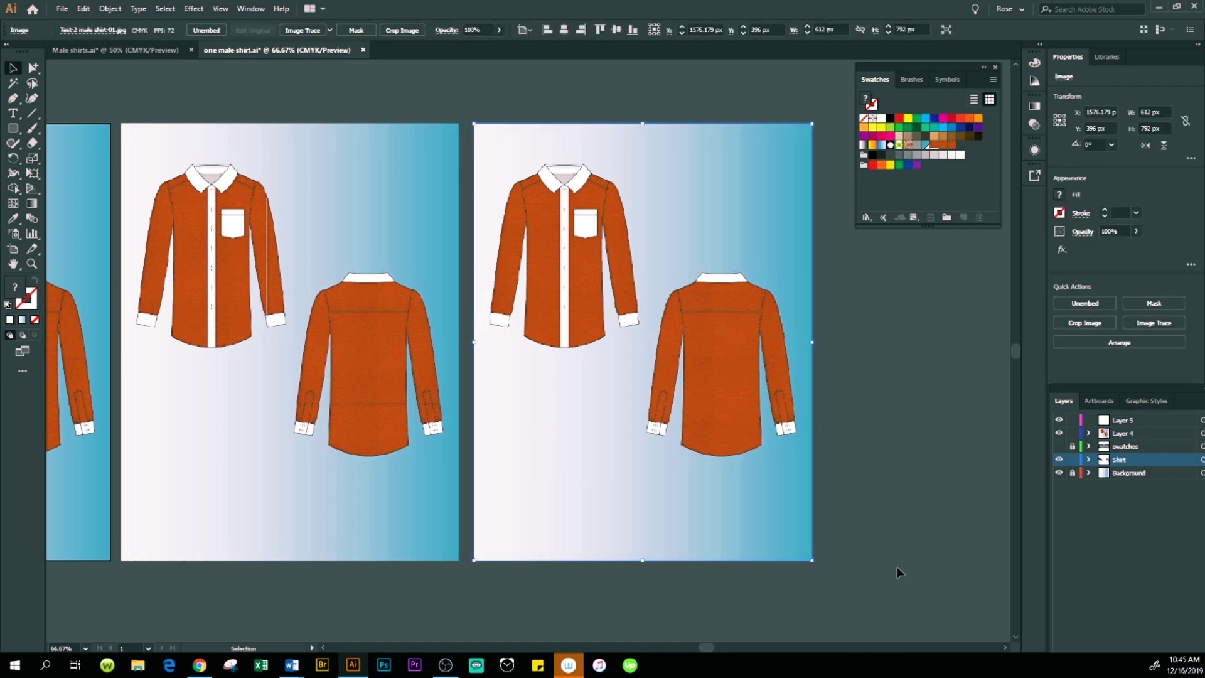